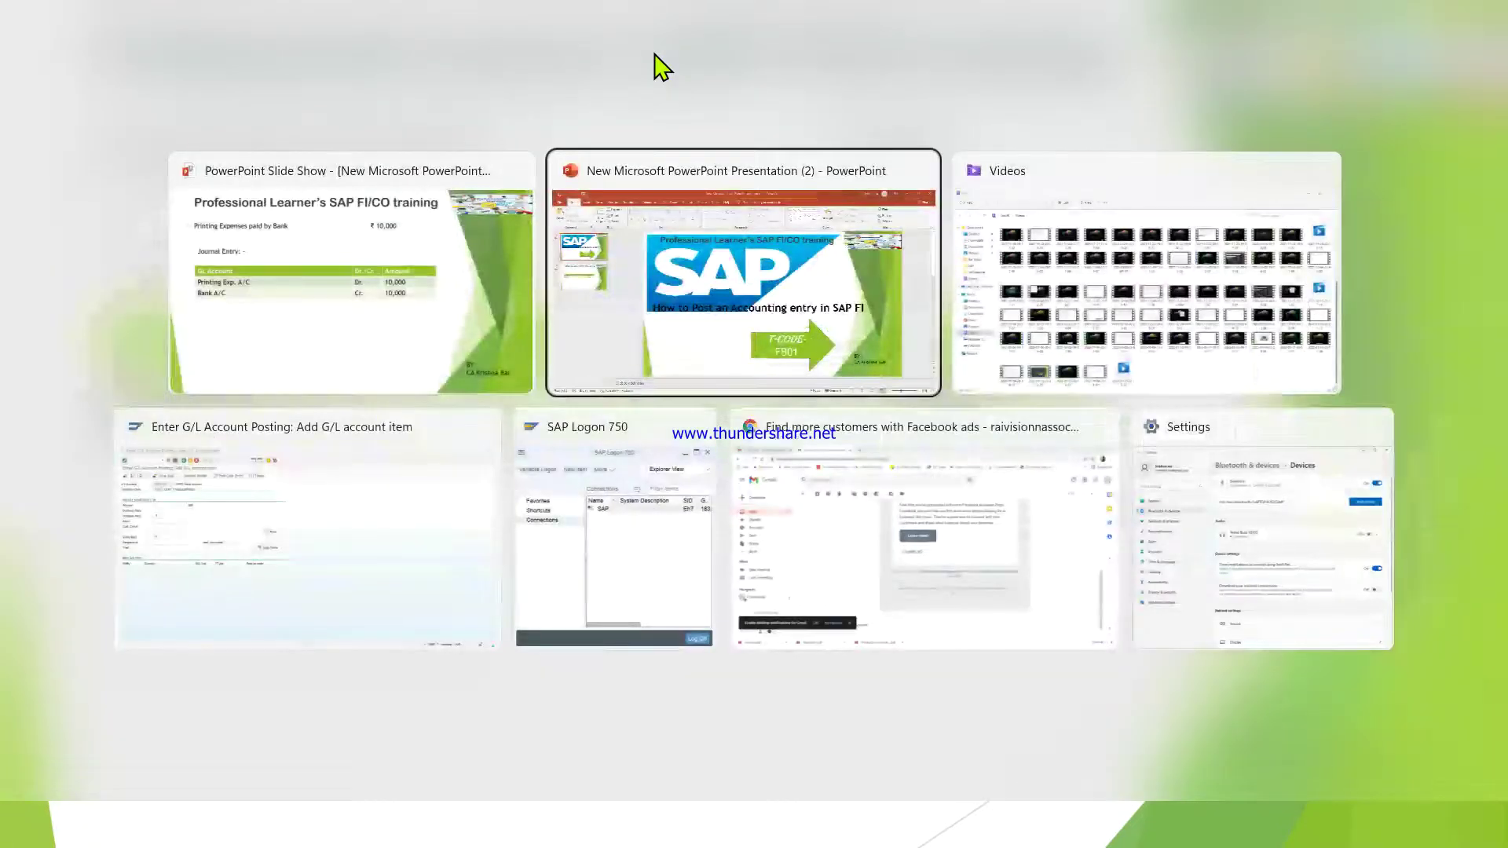
key(alt+Tab)
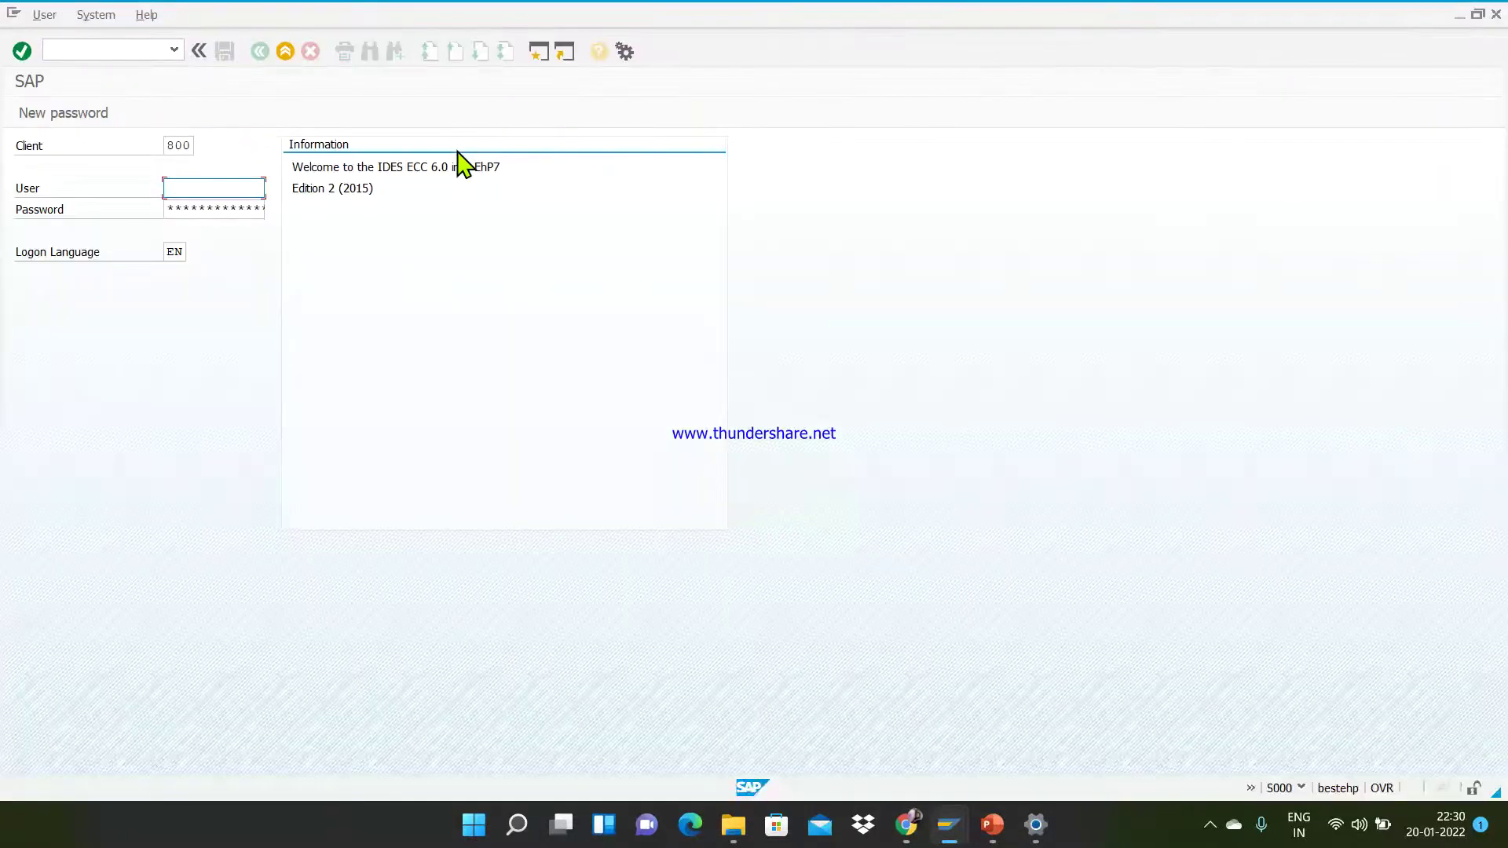
Step: Log on to SAP client 800 with the suggested user and password, ending any other logons
text(S)
key(Down)
key(Return)
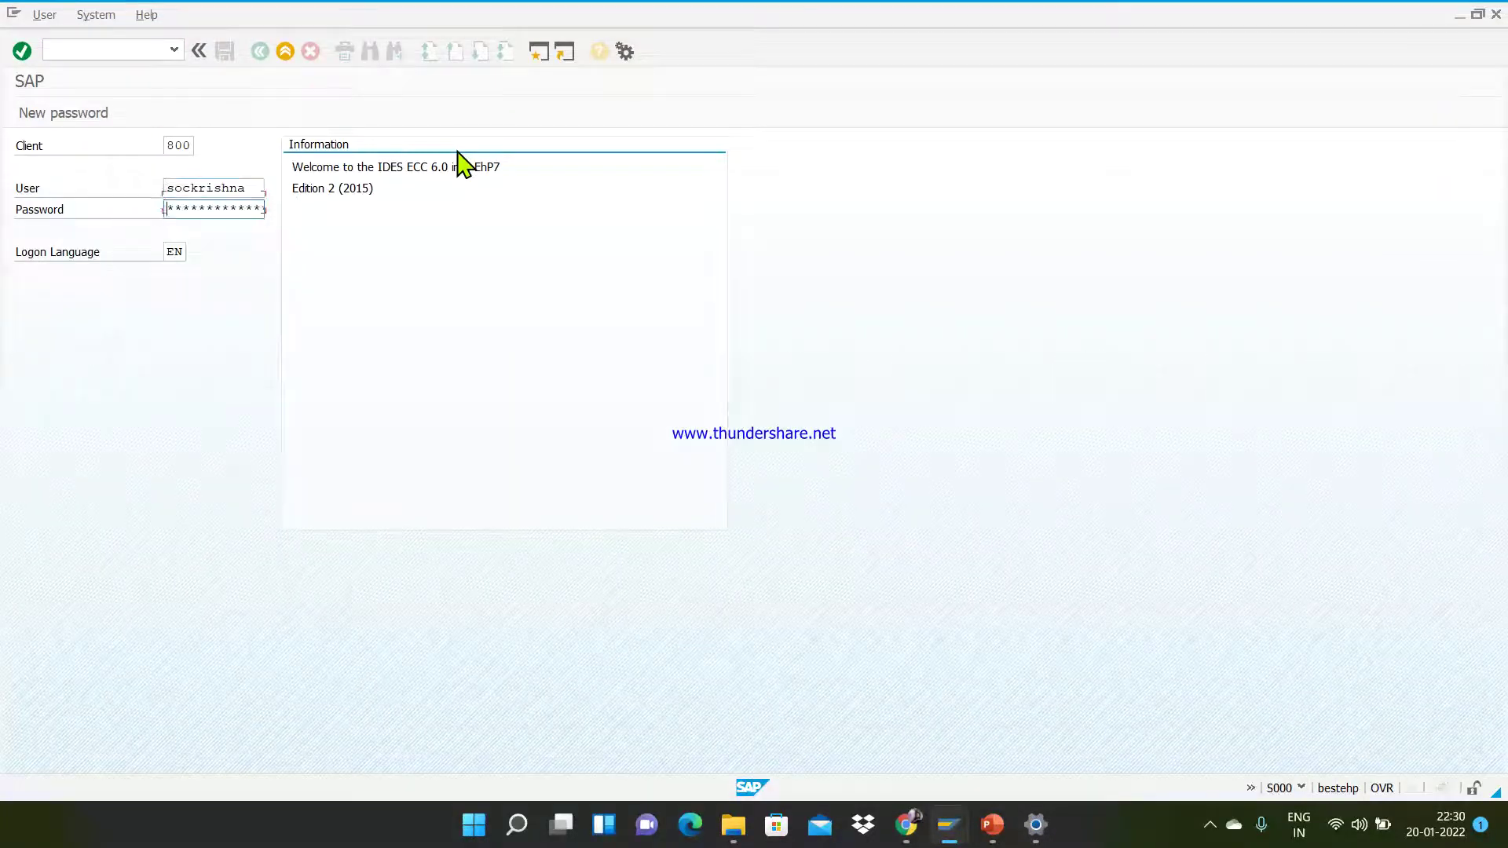
text(***)
key(Return)
click(150, 542)
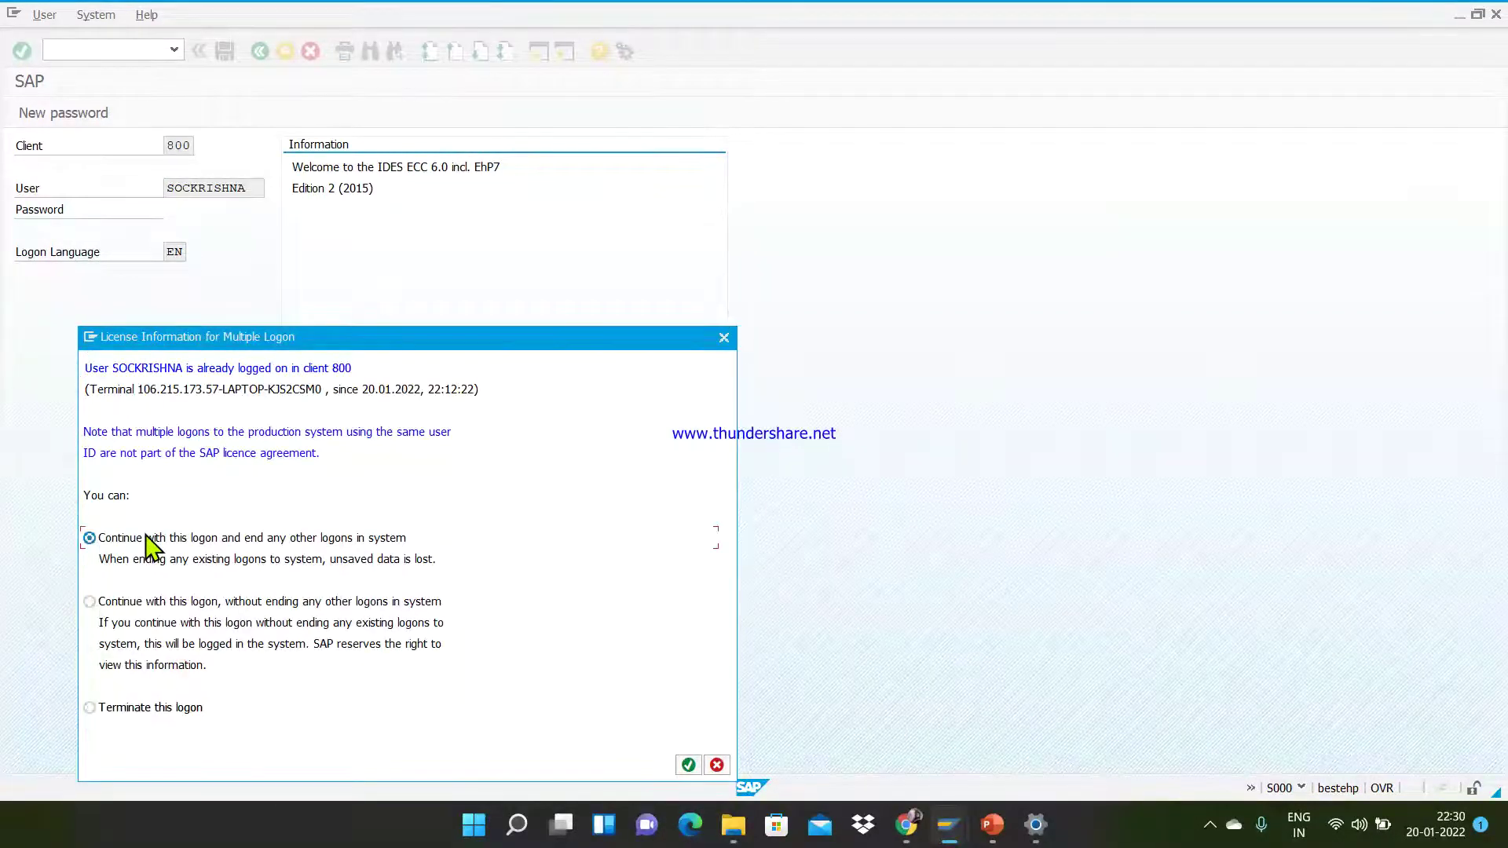
key(Return)
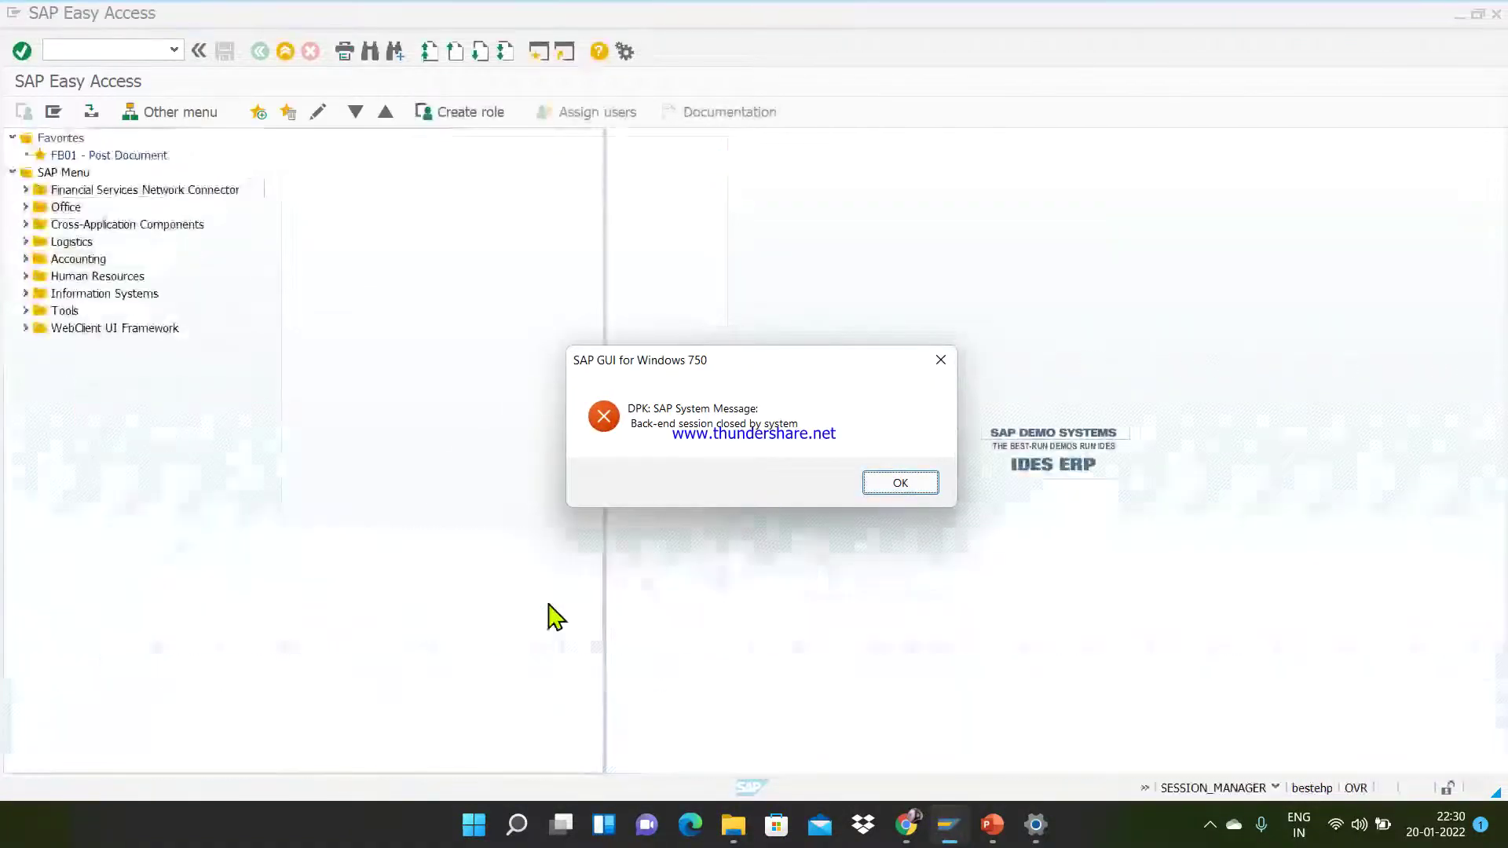
Step: Dismiss the session message and start transaction FB01 to post a document
click(884, 492)
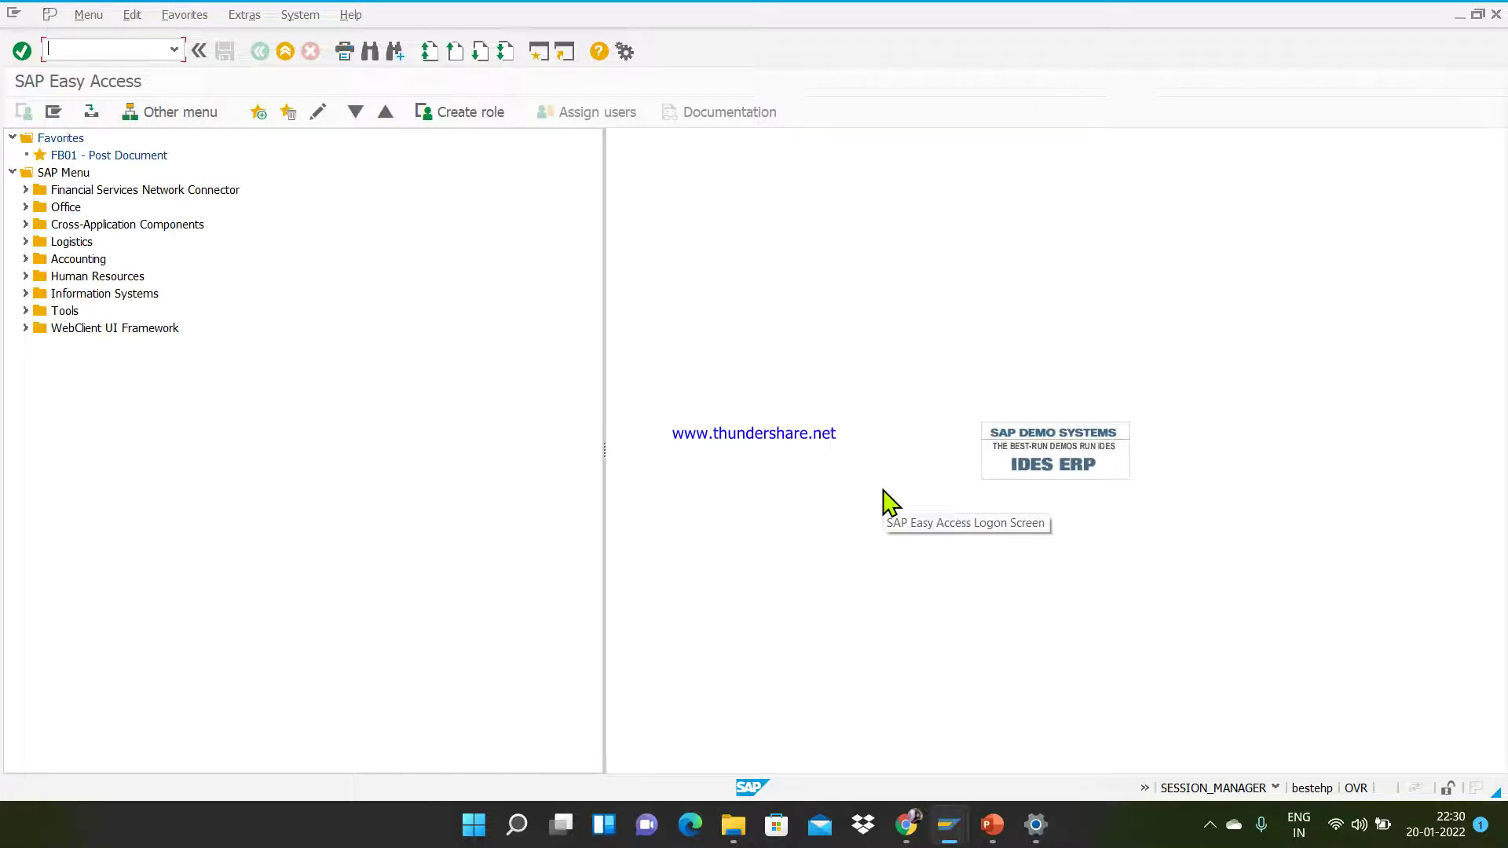
text(fb01)
key(Return)
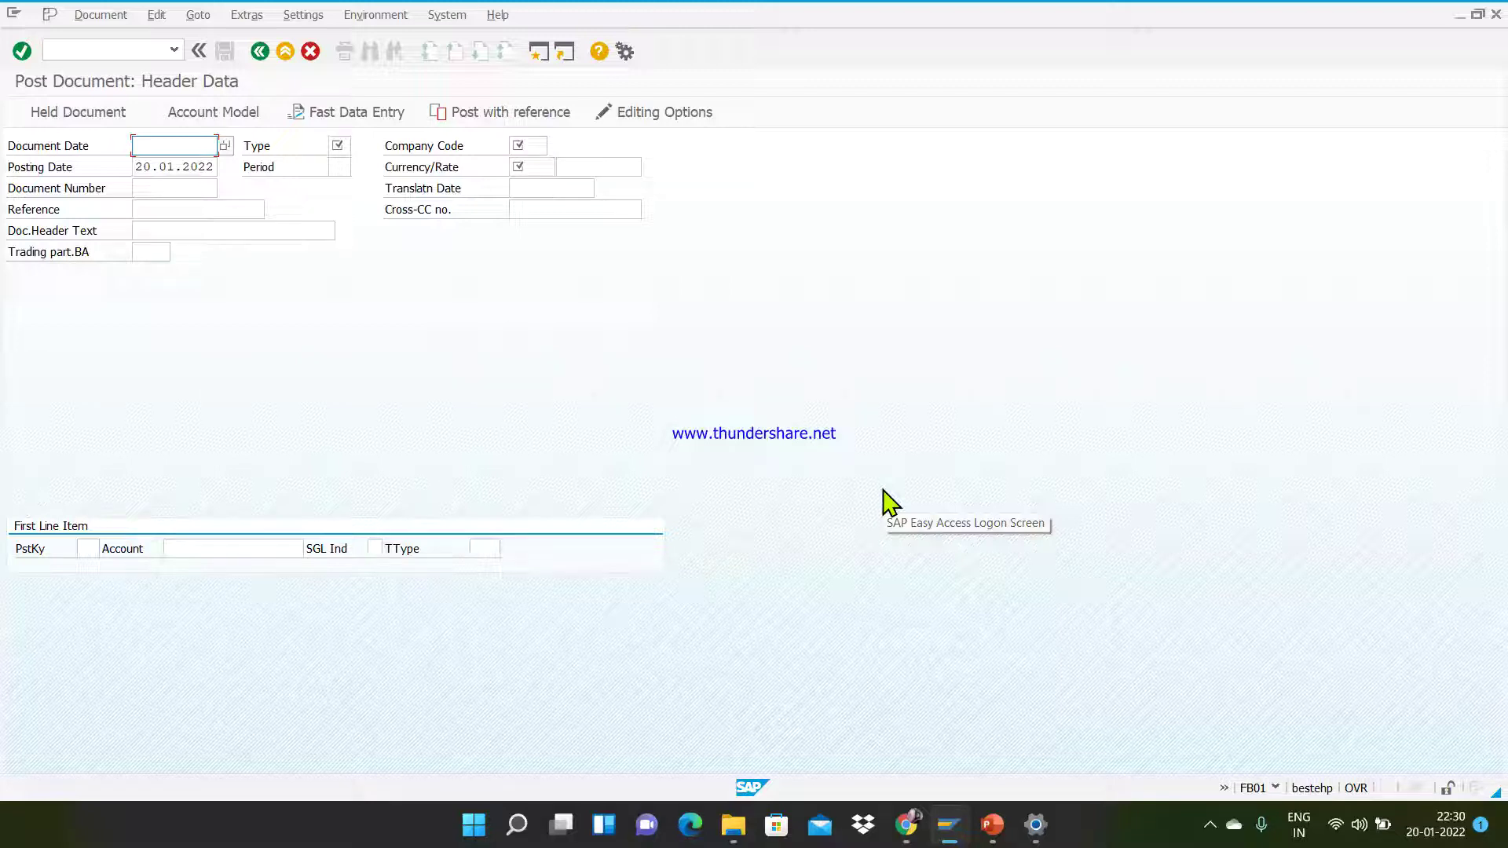
Step: Set document and posting dates to 30.11.2021 and document type SA
text(30.11.2021)
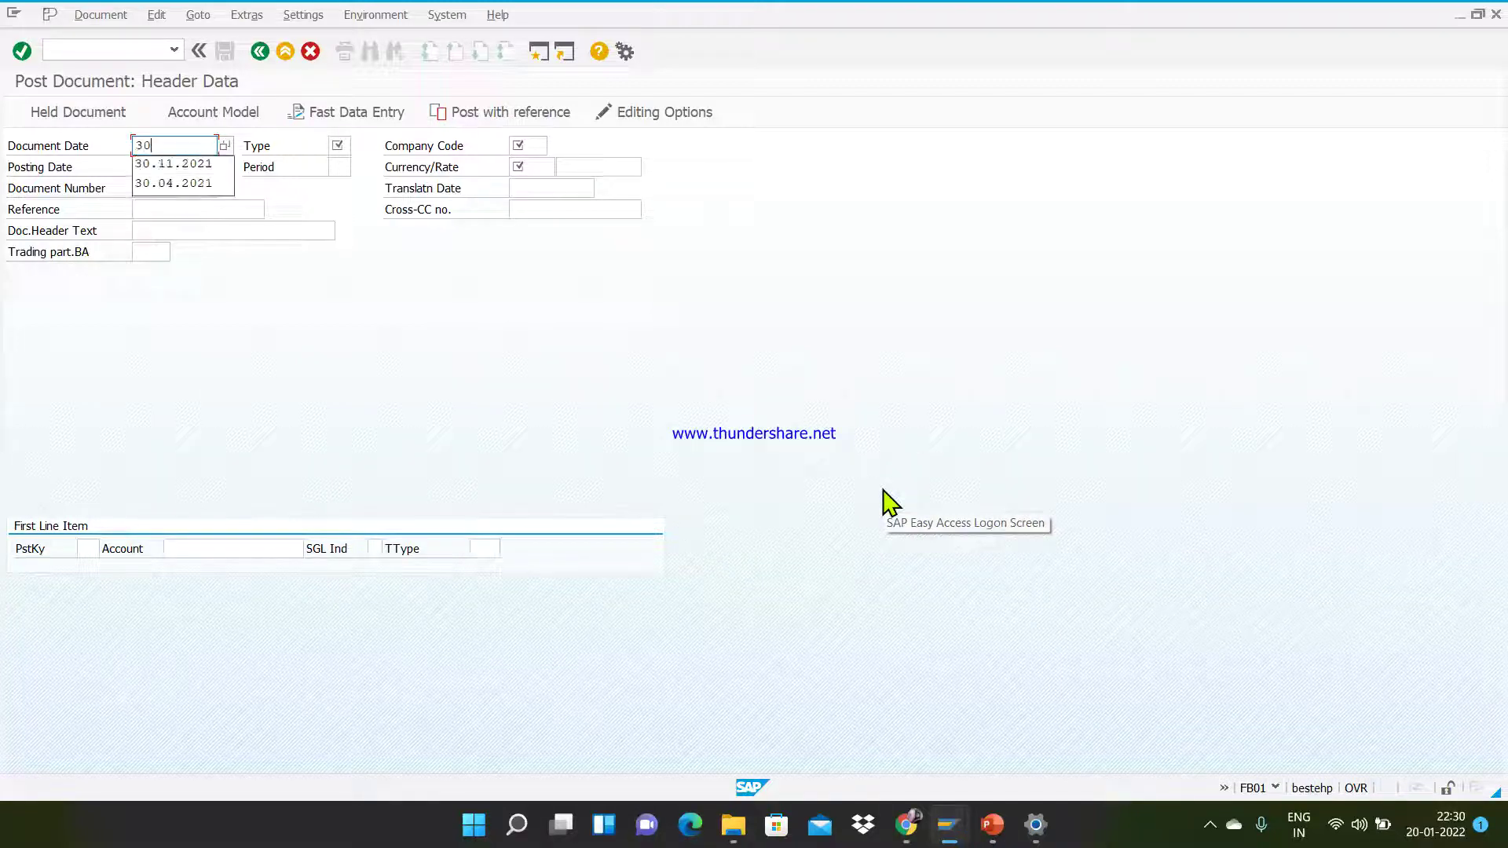
key(shift+Left)
key(shift+Left)
key(shift+Left)
key(shift+Left)
key(shift+Left)
key(shift+Left)
key(shift+Left)
key(shift+Left)
key(shift+Left)
key(shift+Left)
key(ctrl+c)
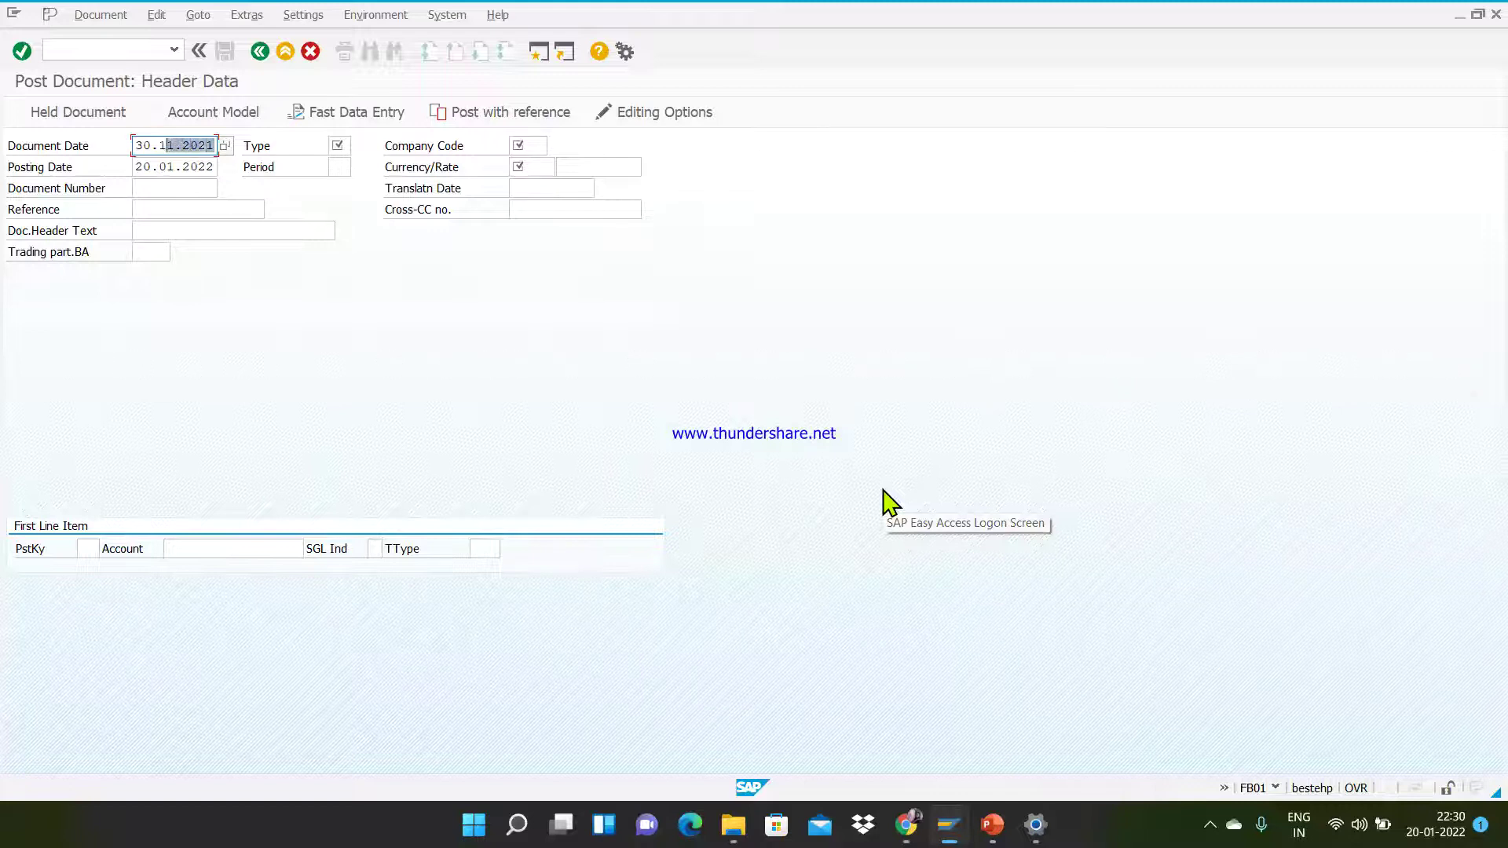
key(Down)
key(Down)
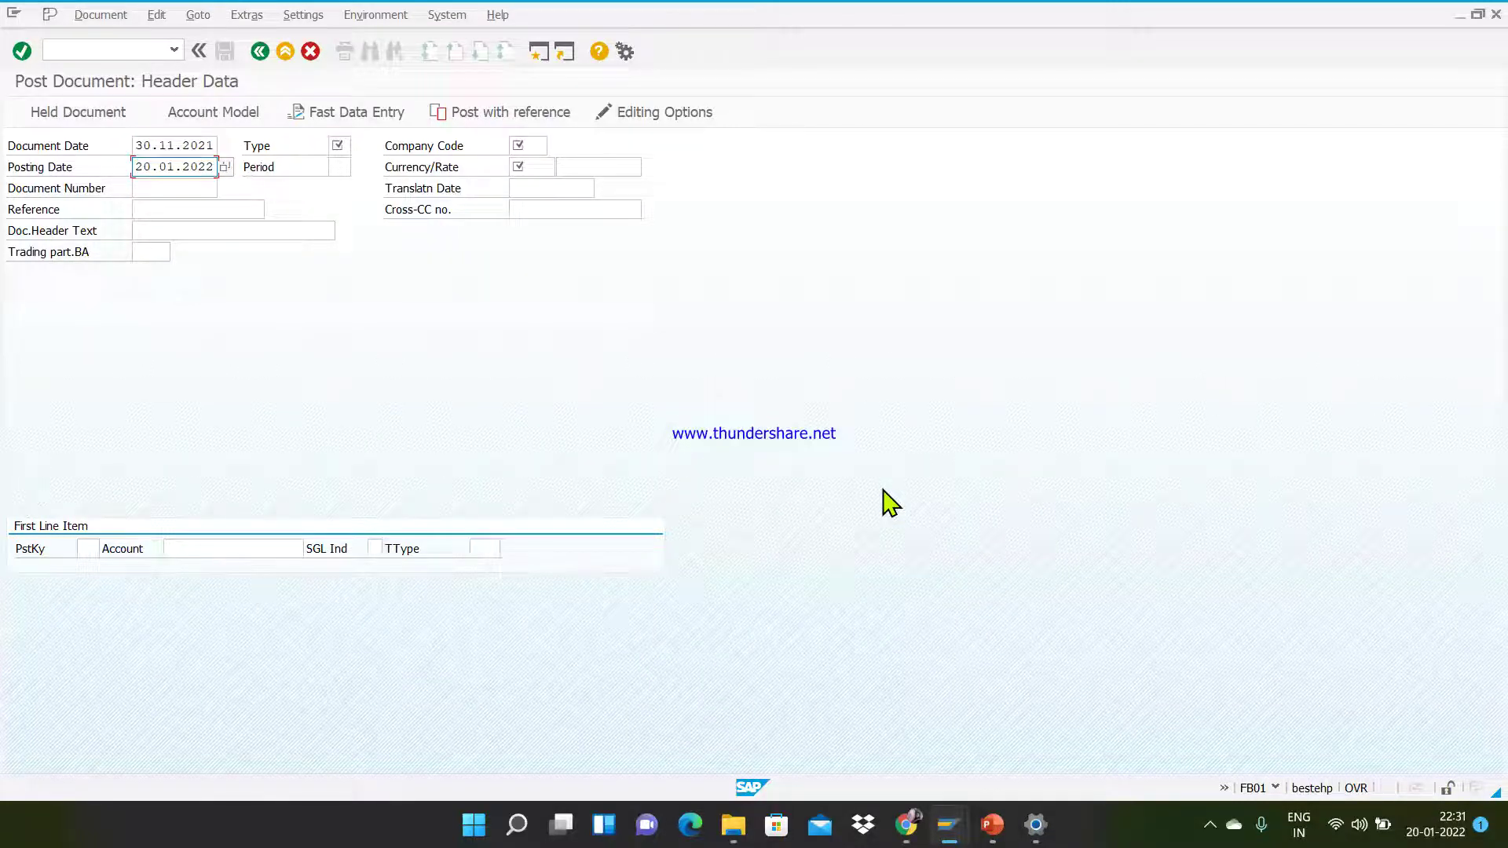
key(ctrl+v)
click(349, 143)
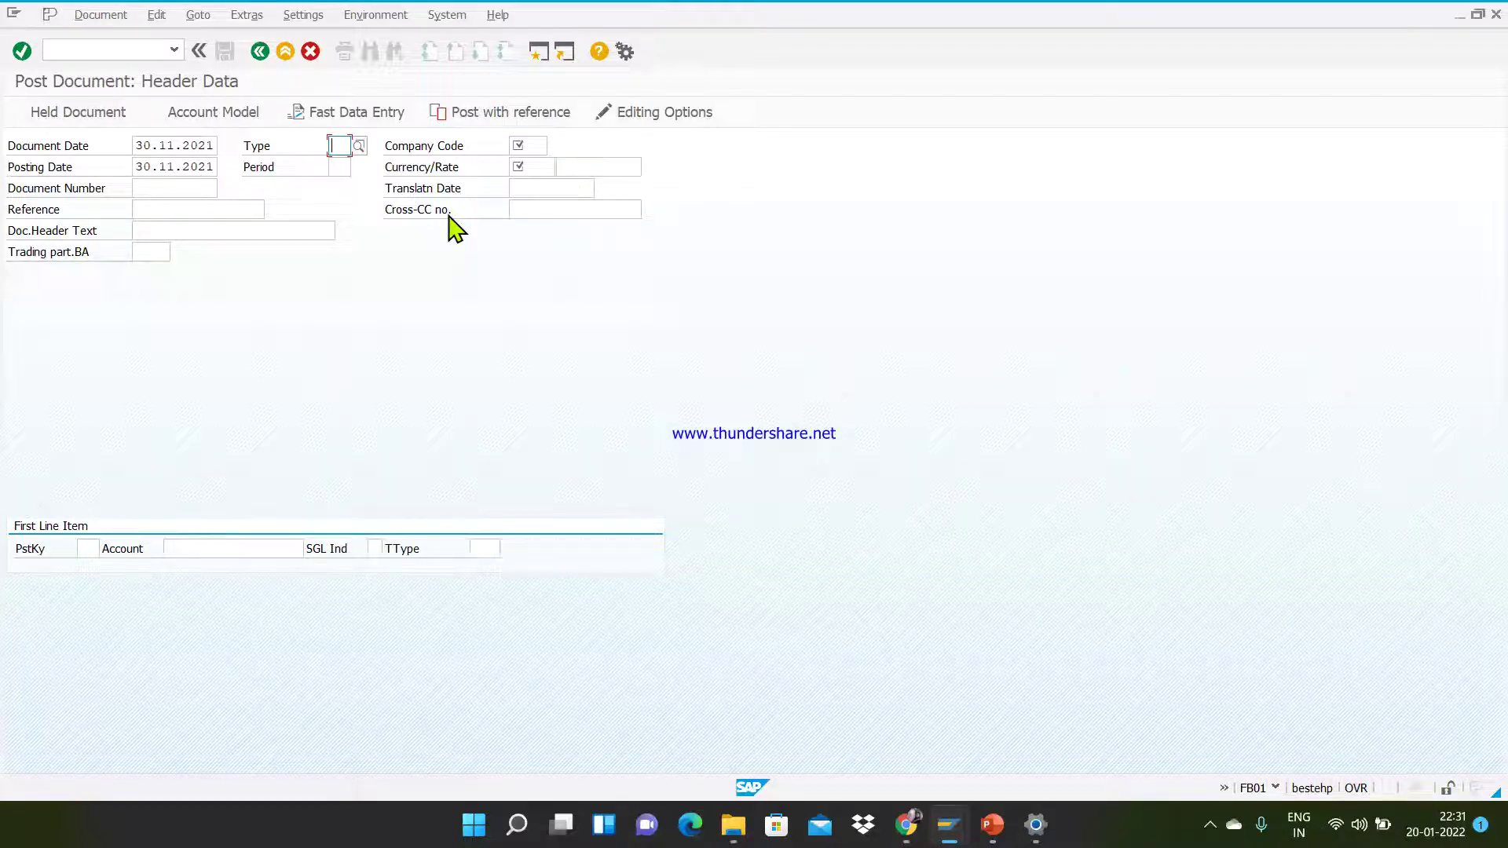
text(SA)
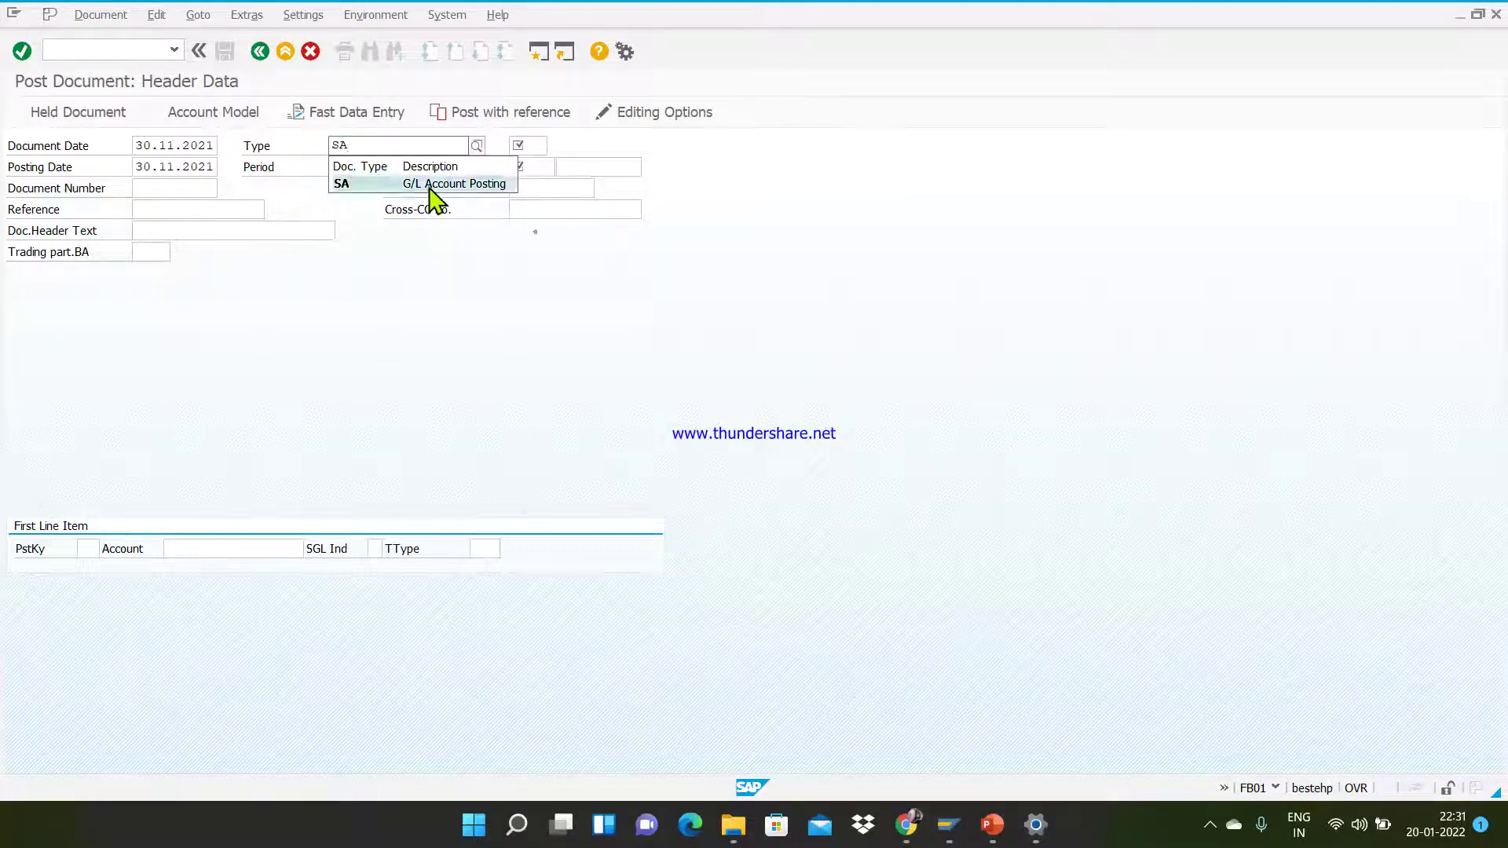
click(430, 185)
Step: Set company code C101 and currency INR Indian Rupee
click(537, 144)
text(c101)
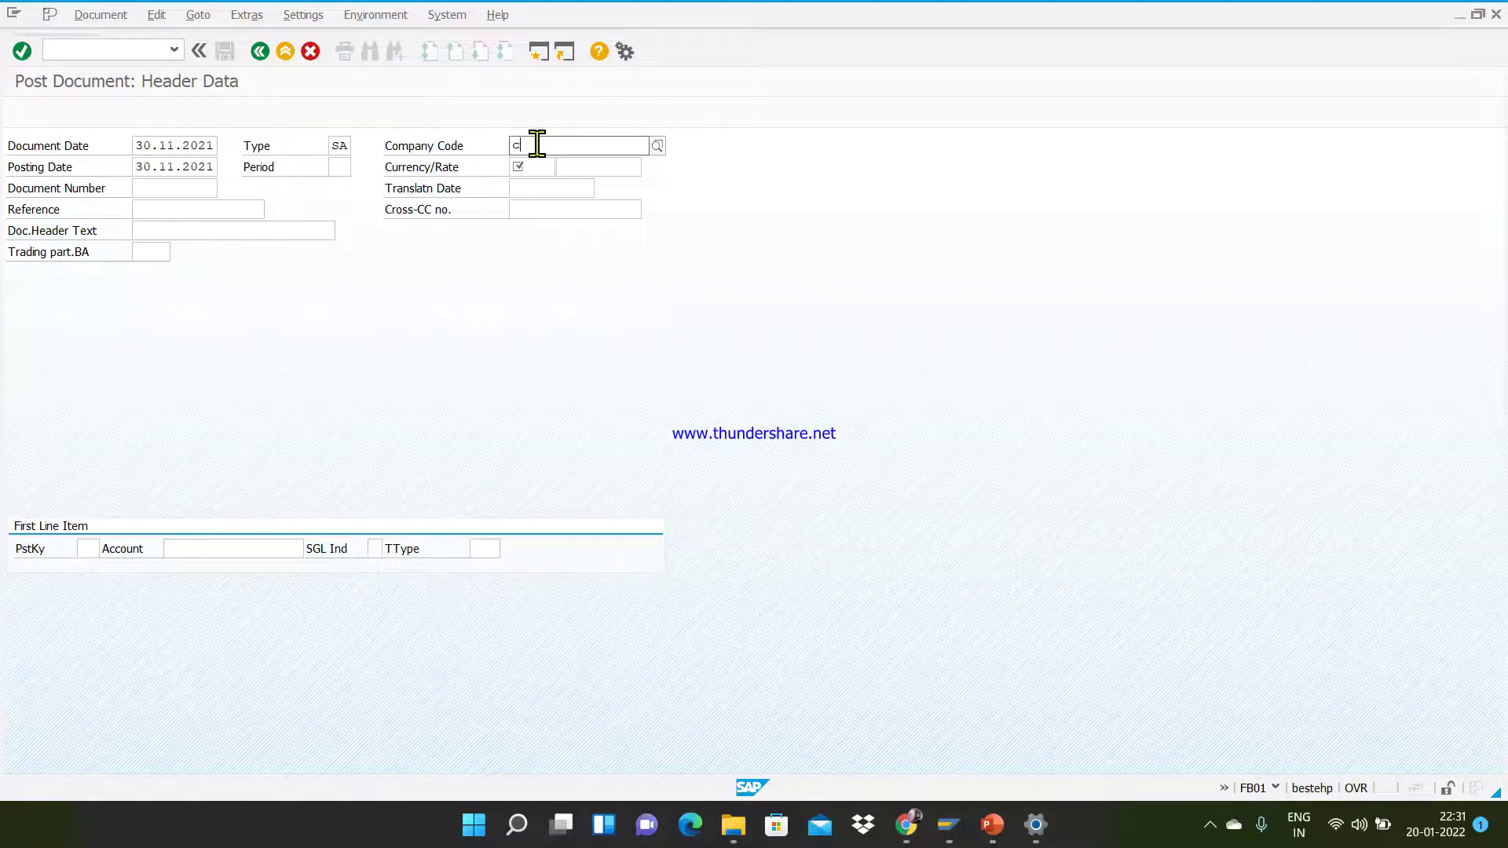
key(Down)
key(Return)
key(Tab)
text(INR)
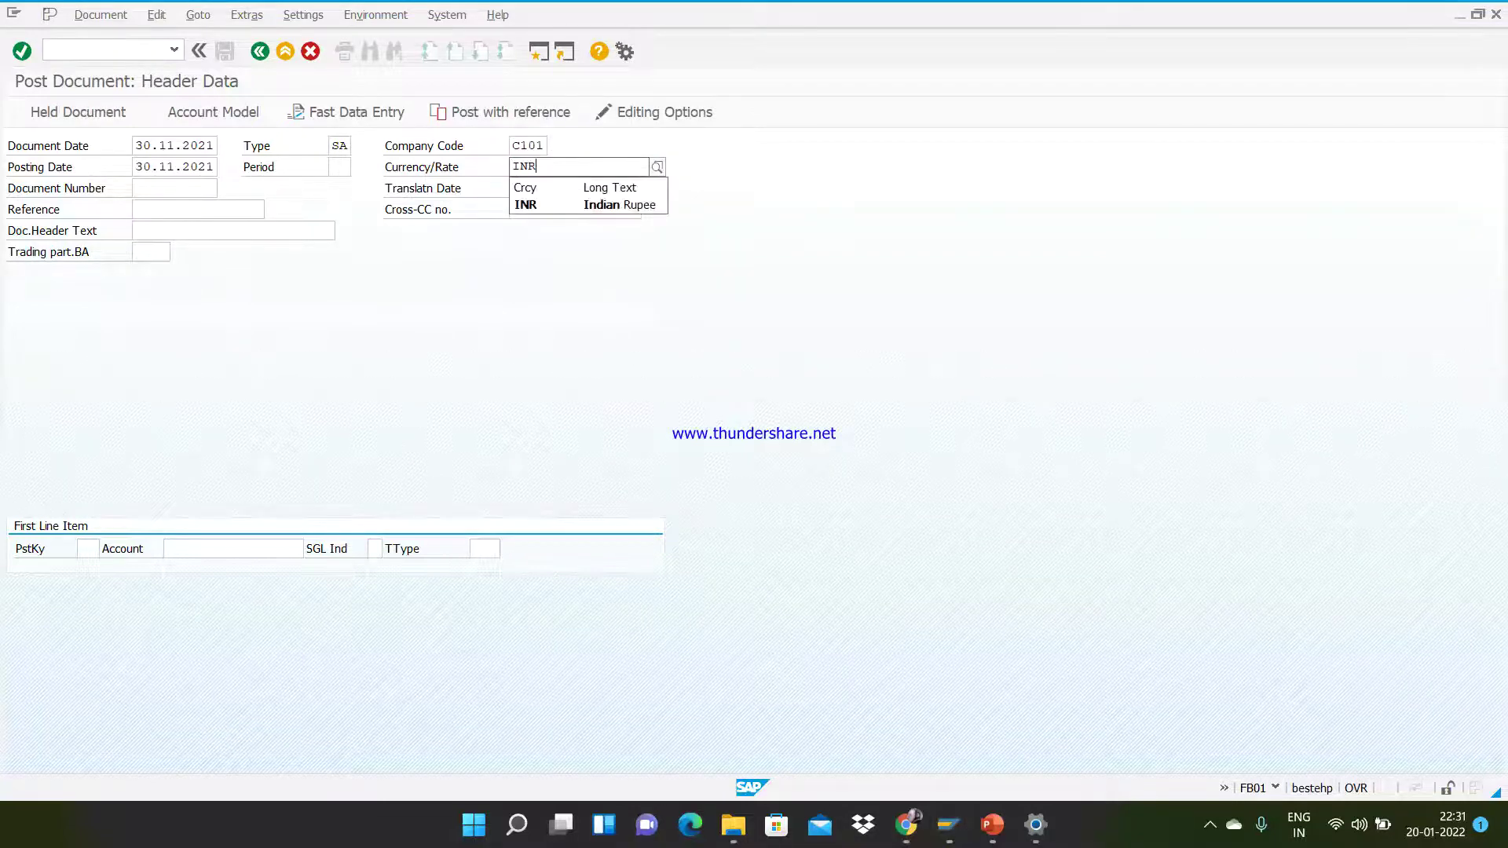
click(552, 206)
Step: Fill the reference with 'BILL no 12' from input history
click(174, 210)
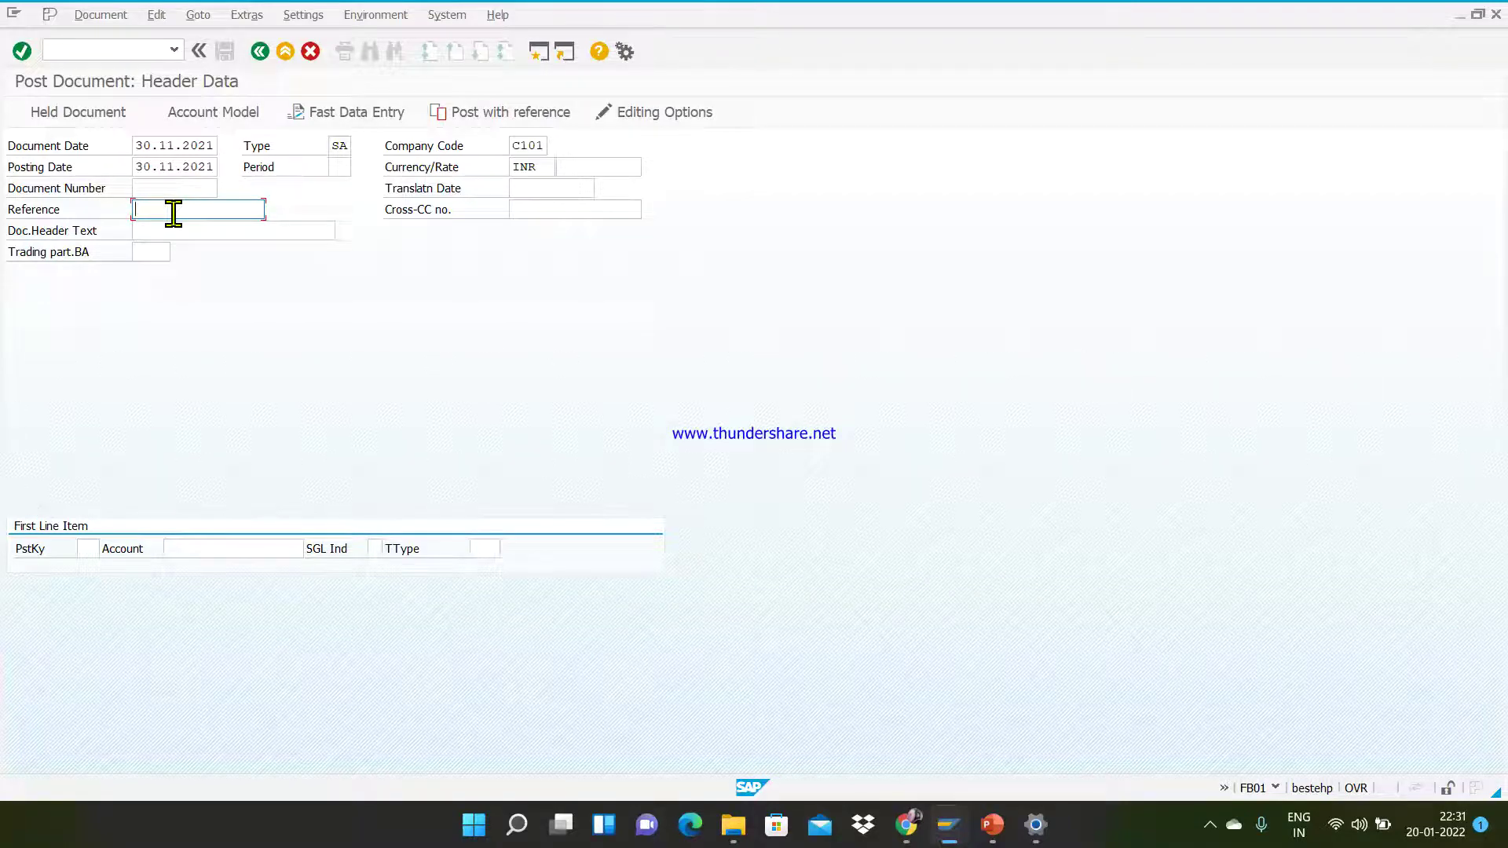
key(BackSpace)
key(Down)
key(Return)
key(alt+Tab)
key(Tab)
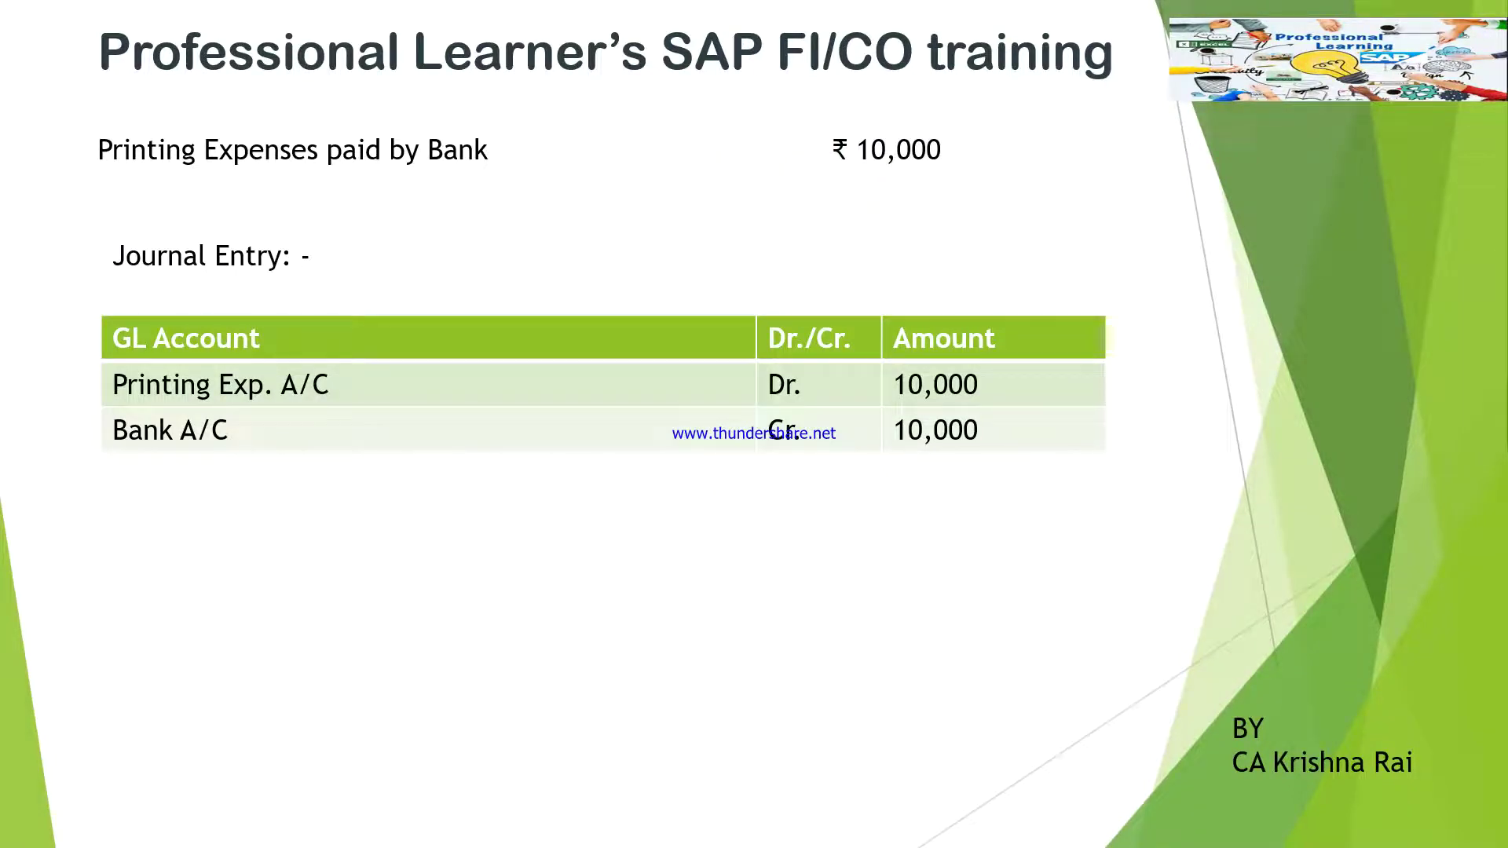
key(alt+Tab)
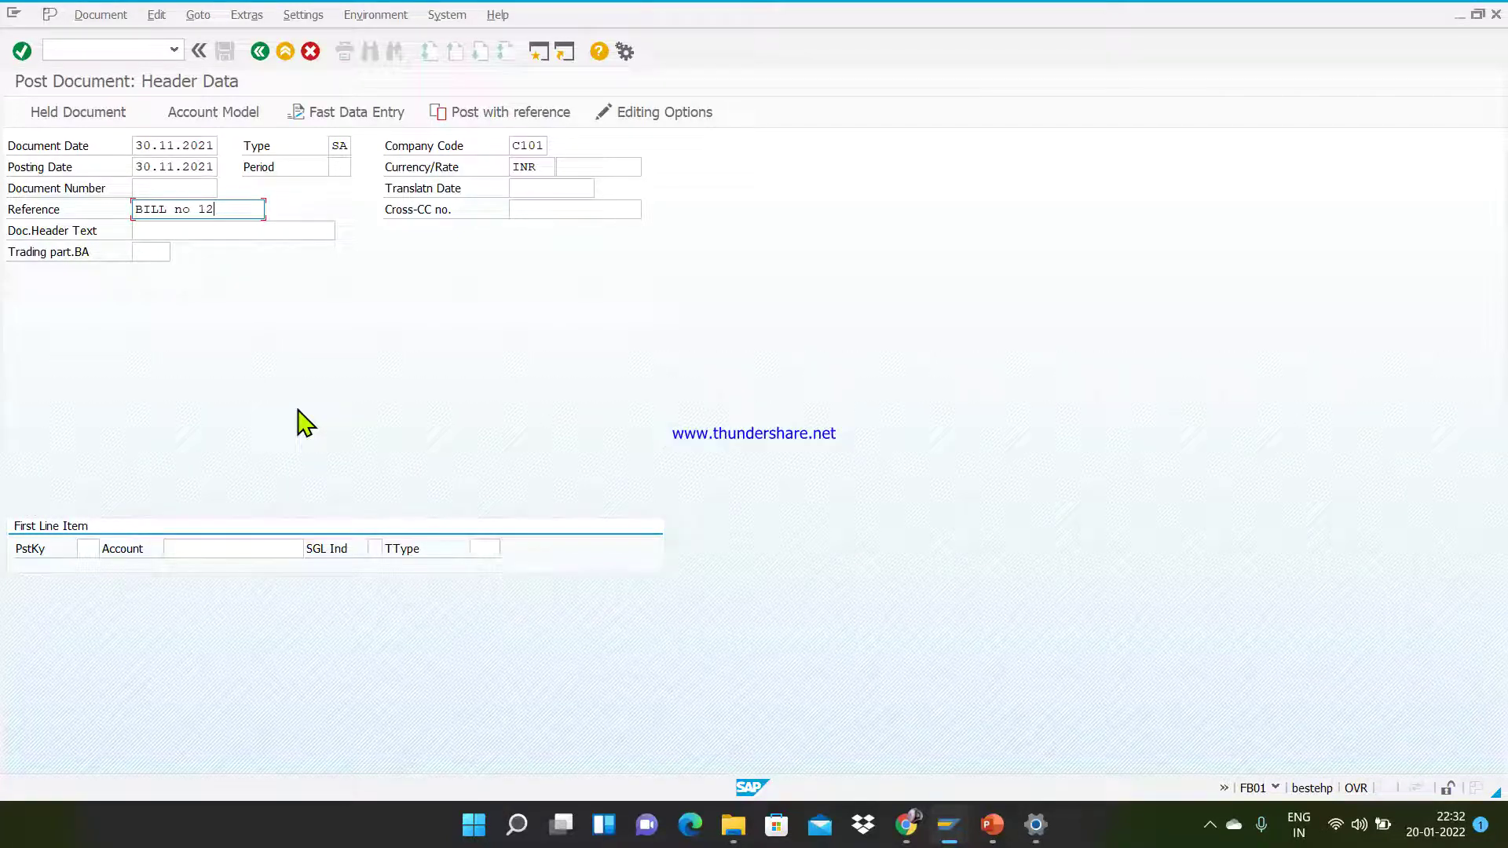
Step: Start a posting key 40 debit line on G/L account 400500 Printing Expenses
click(89, 548)
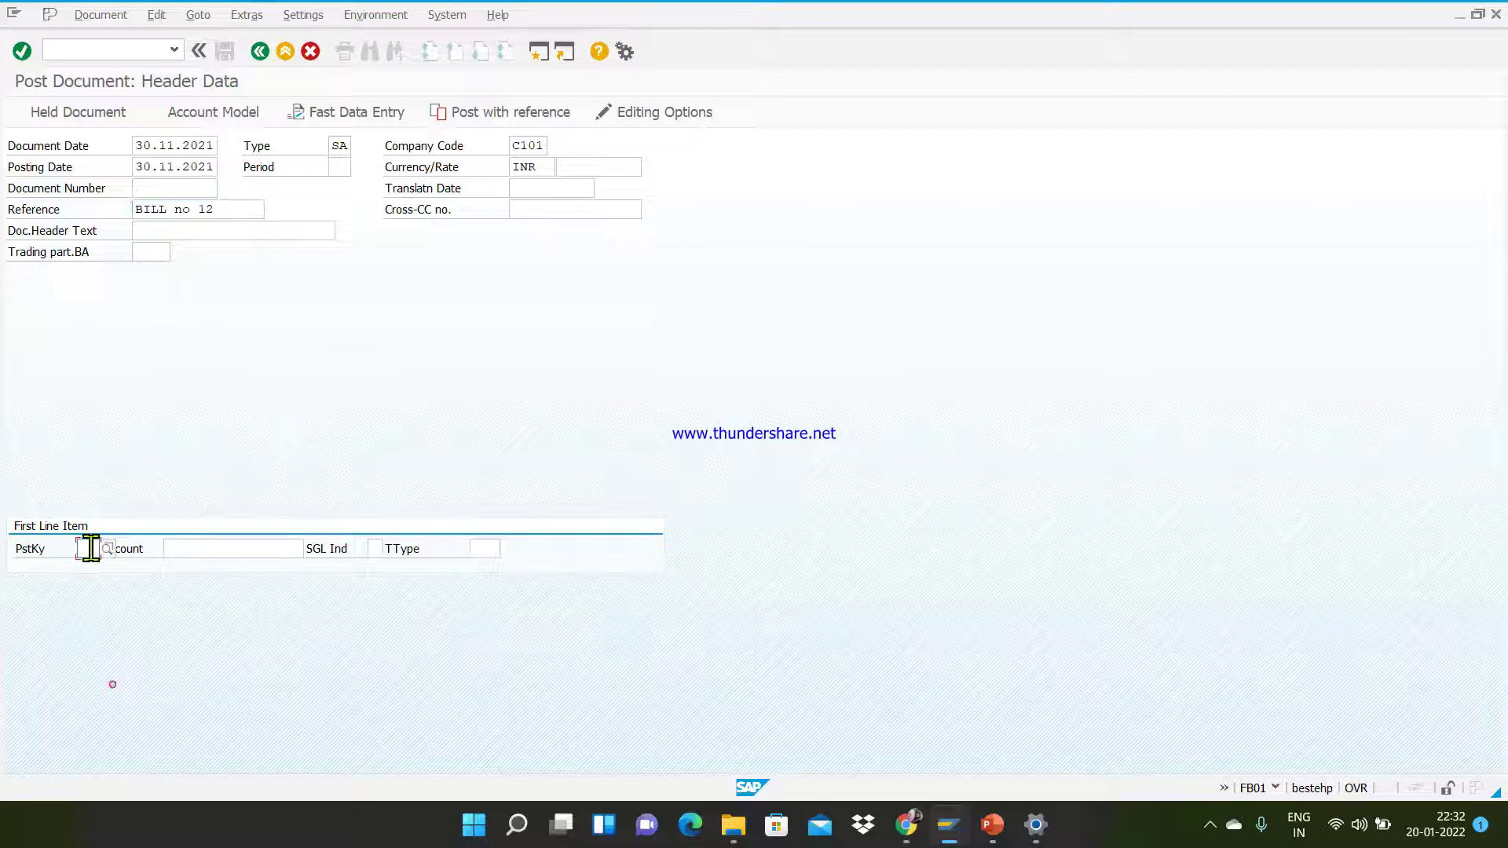
text(40)
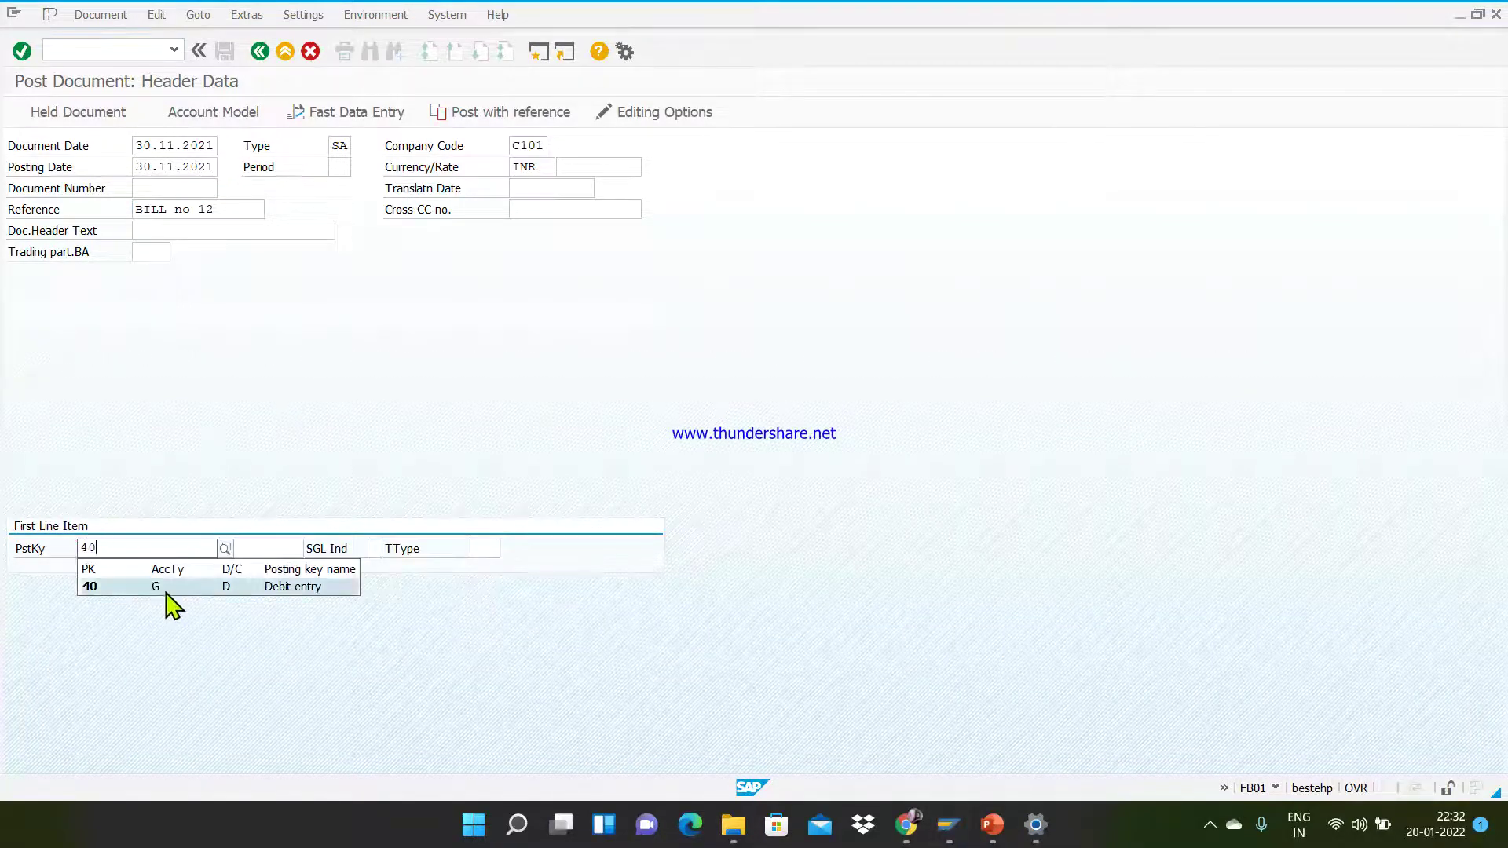
click(167, 588)
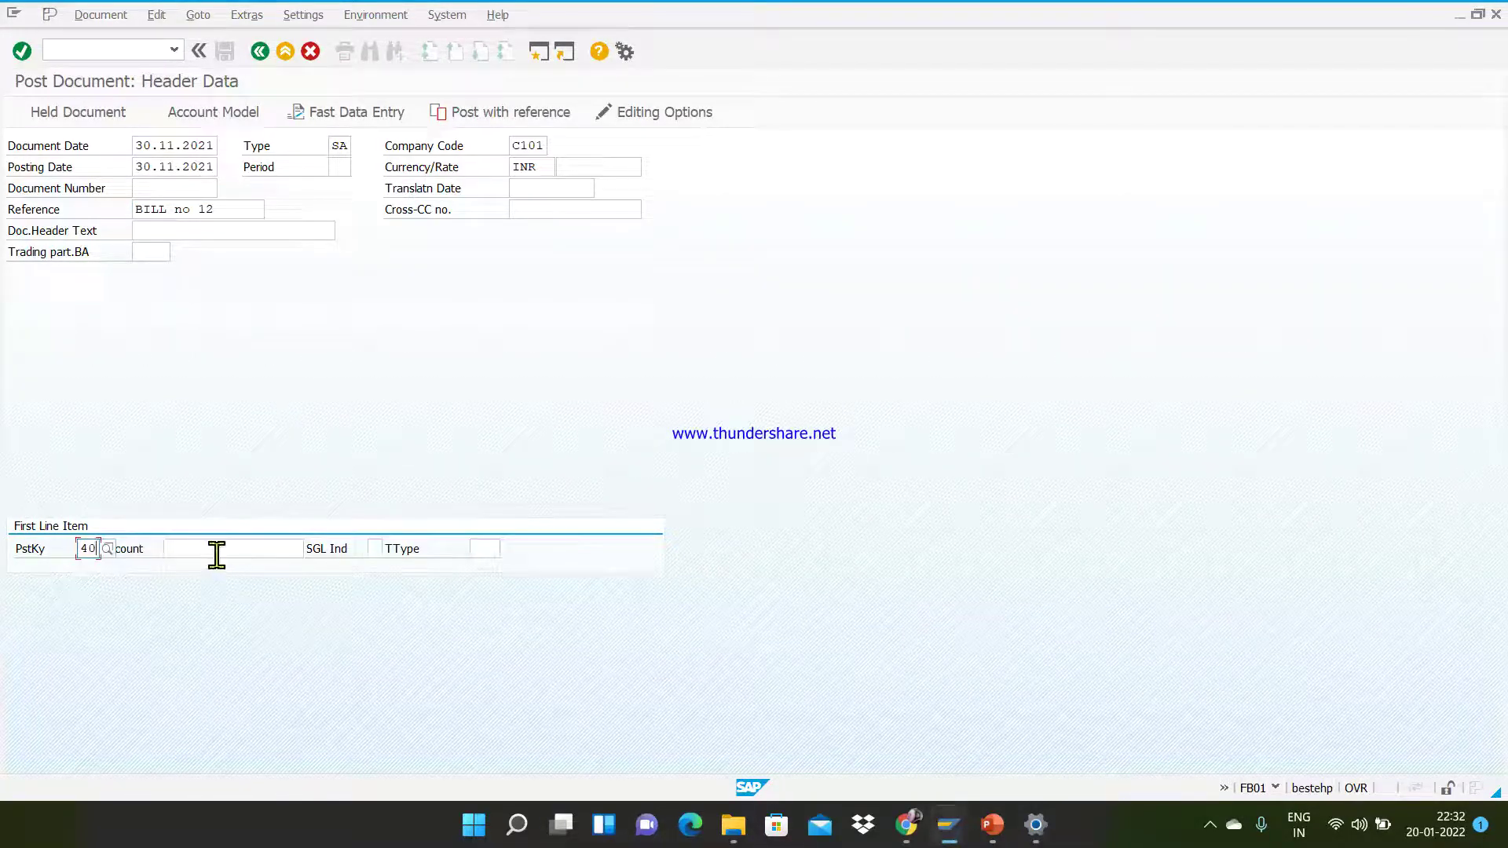
key(Return)
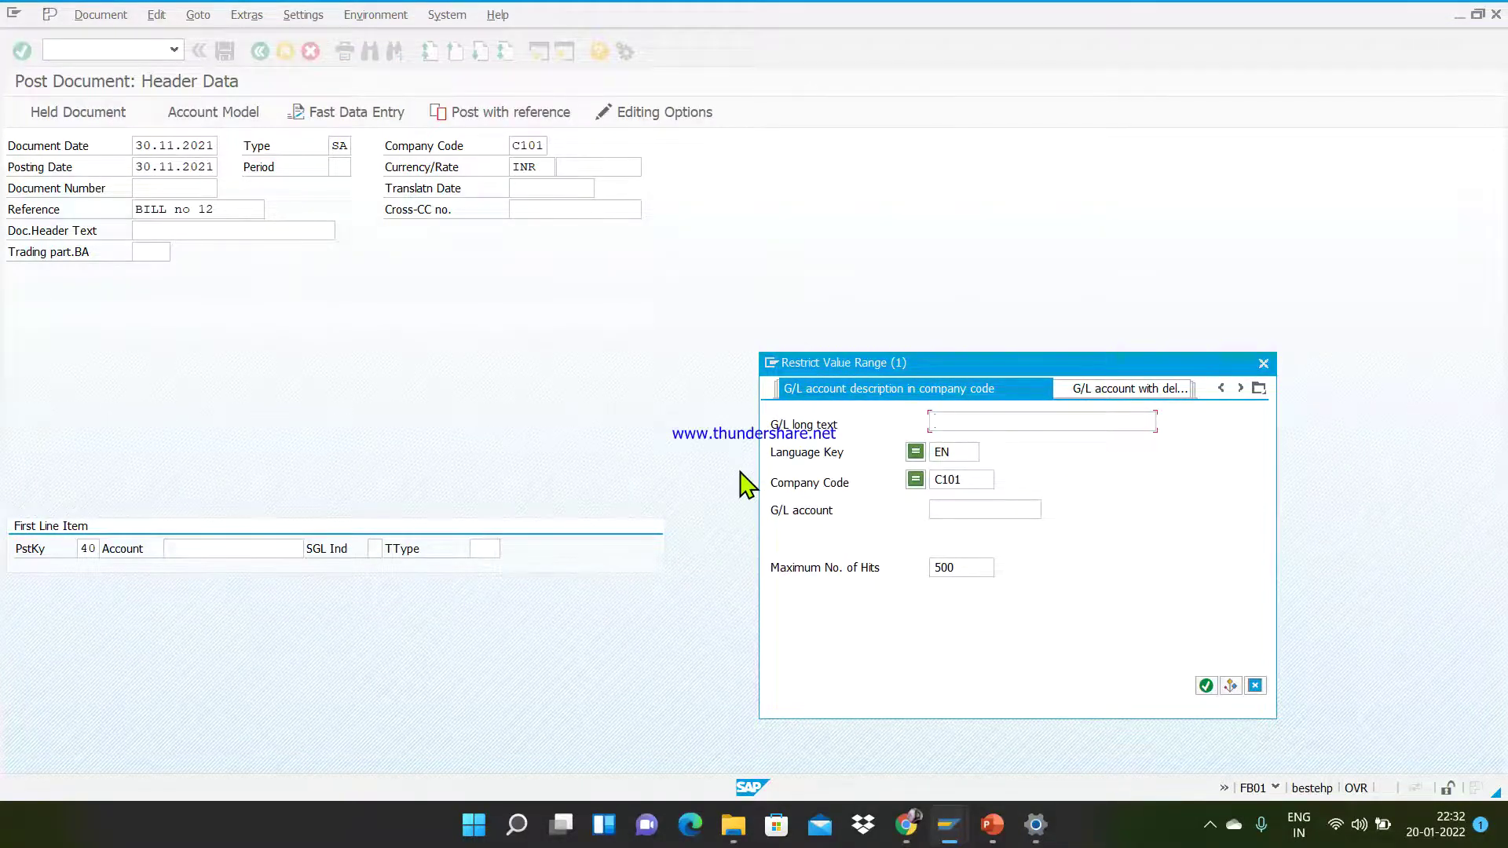
text(*)
text(Printing*)
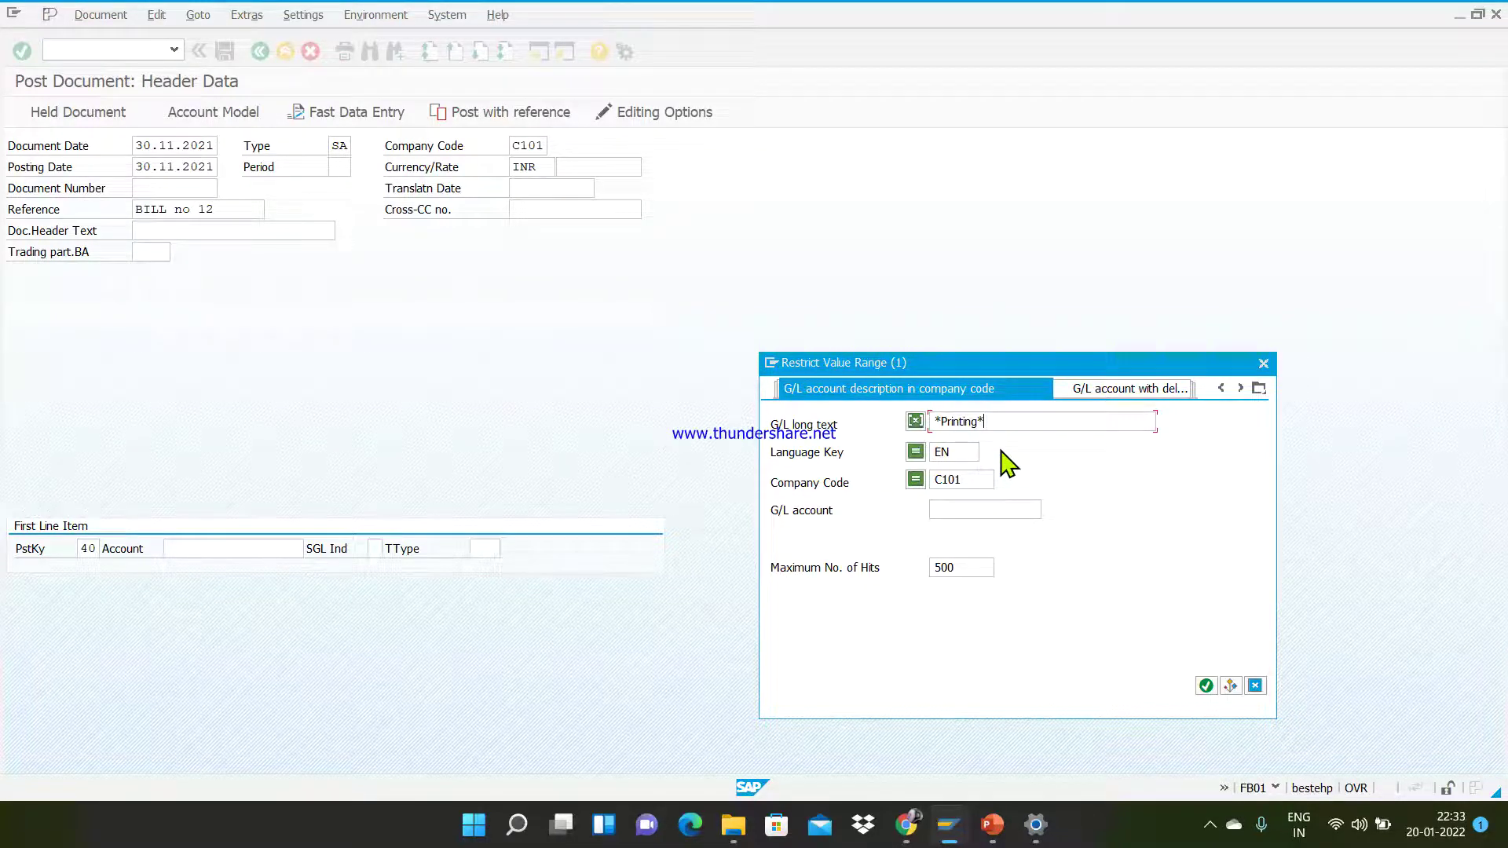
click(1207, 686)
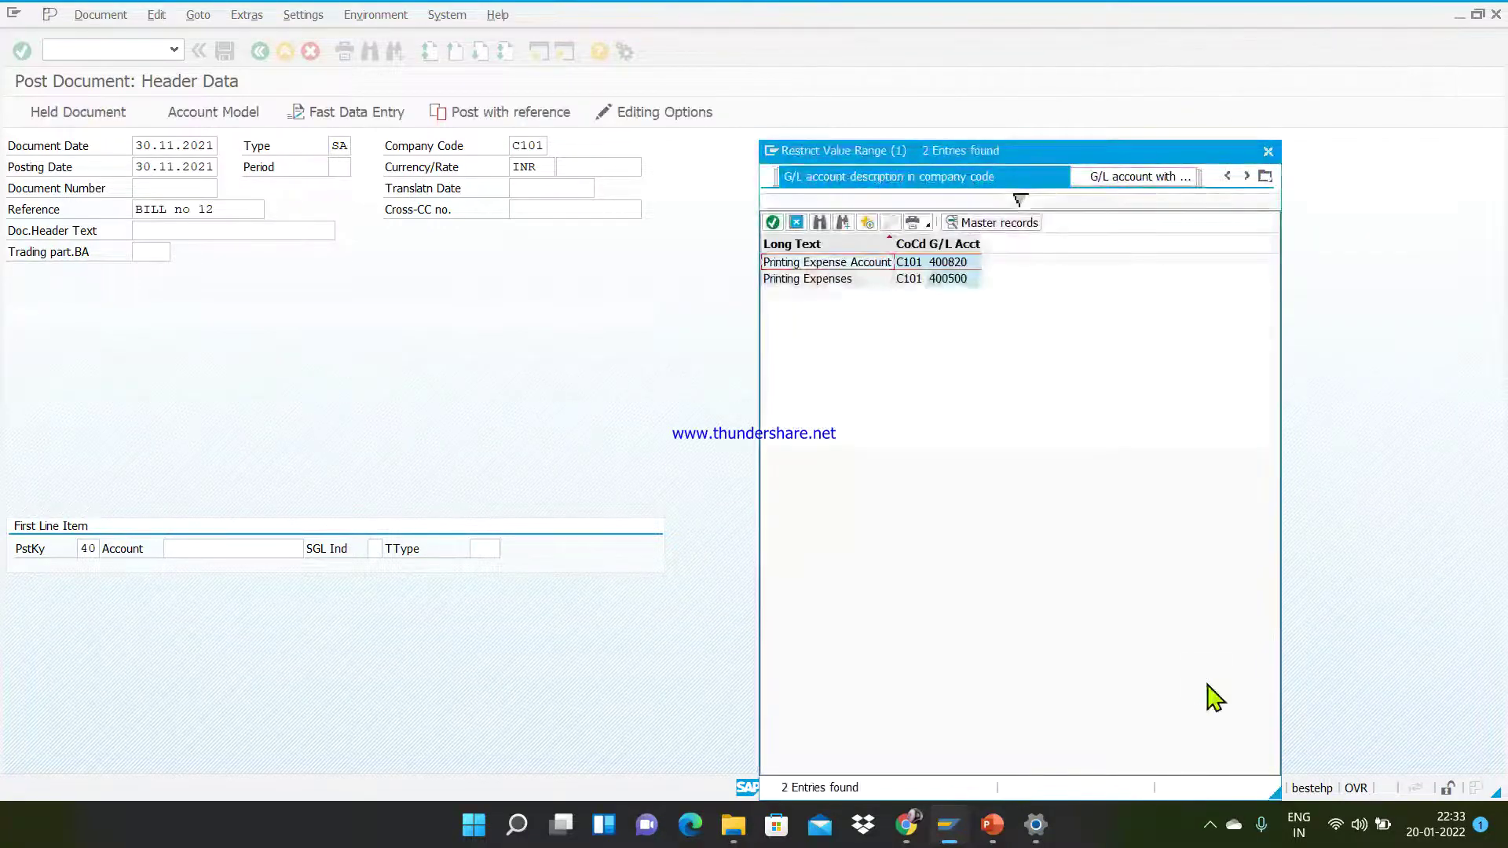
double_click(846, 280)
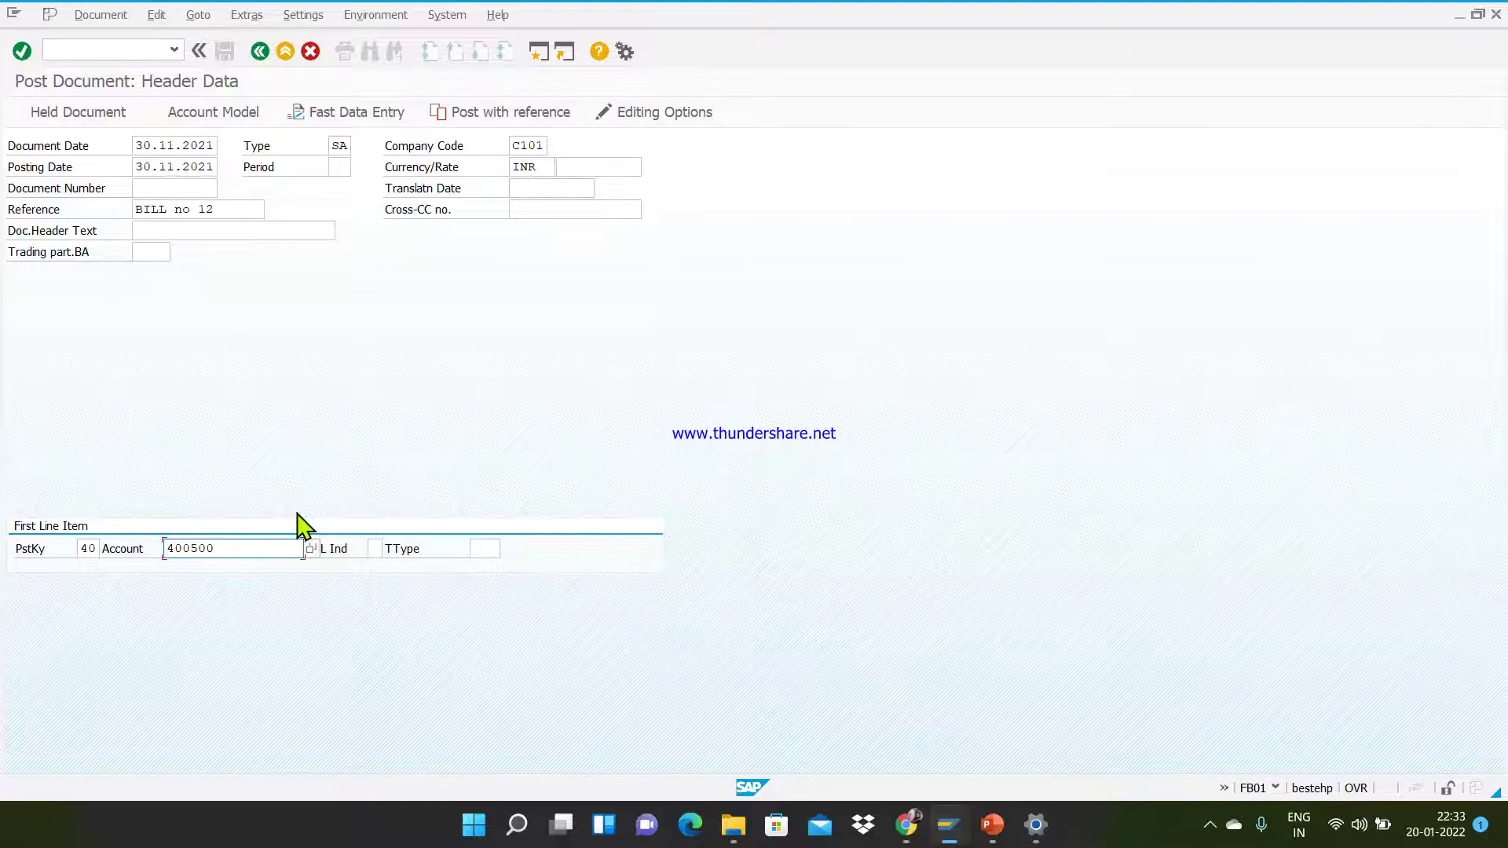
key(Return)
Step: Enter 10000 INR as the debit amount and business area VAD
text(1)
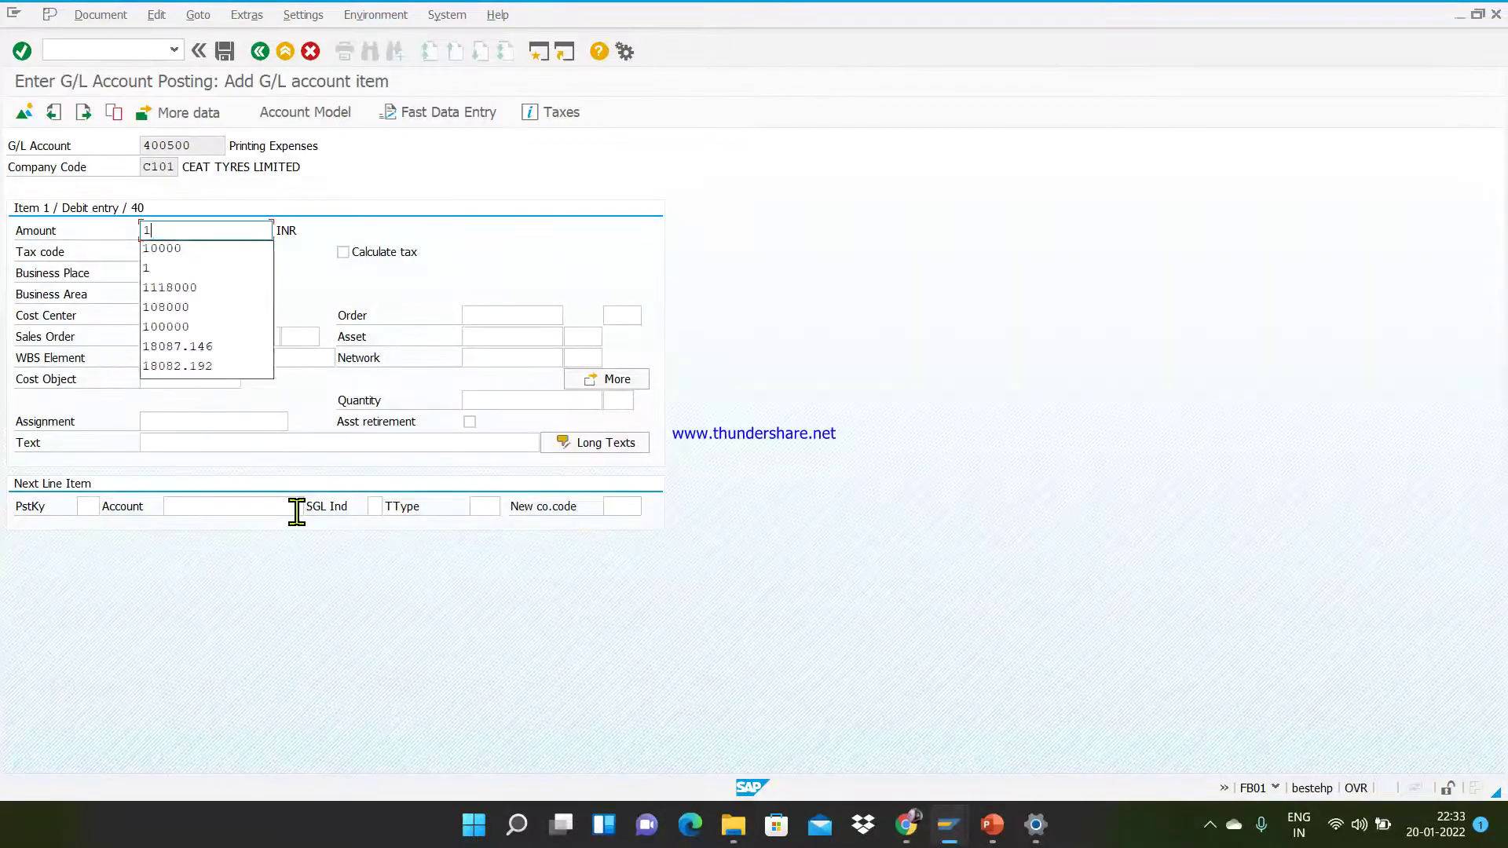
key(Return)
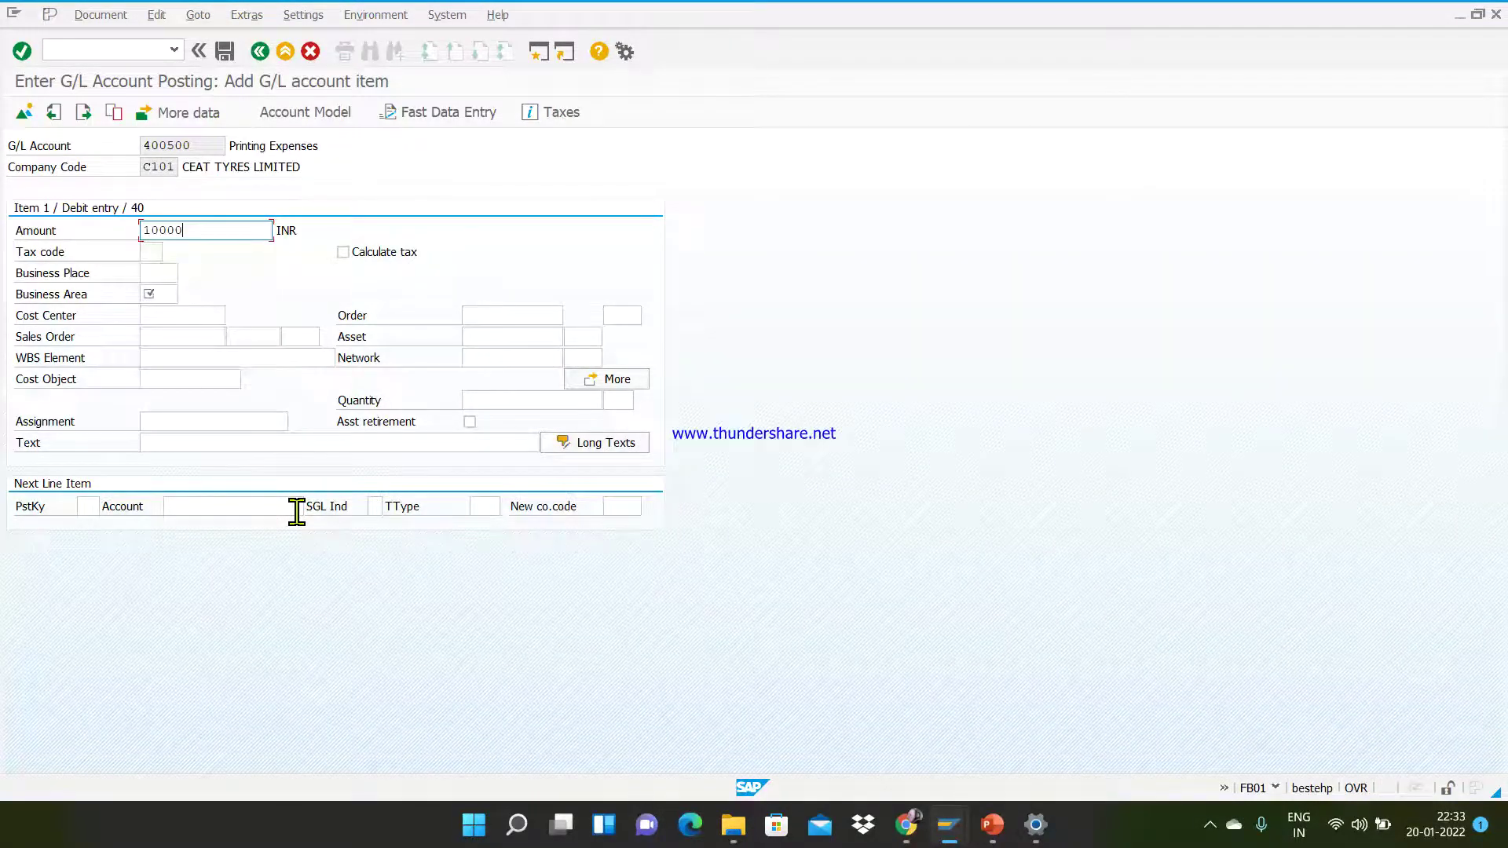
key(alt+Tab)
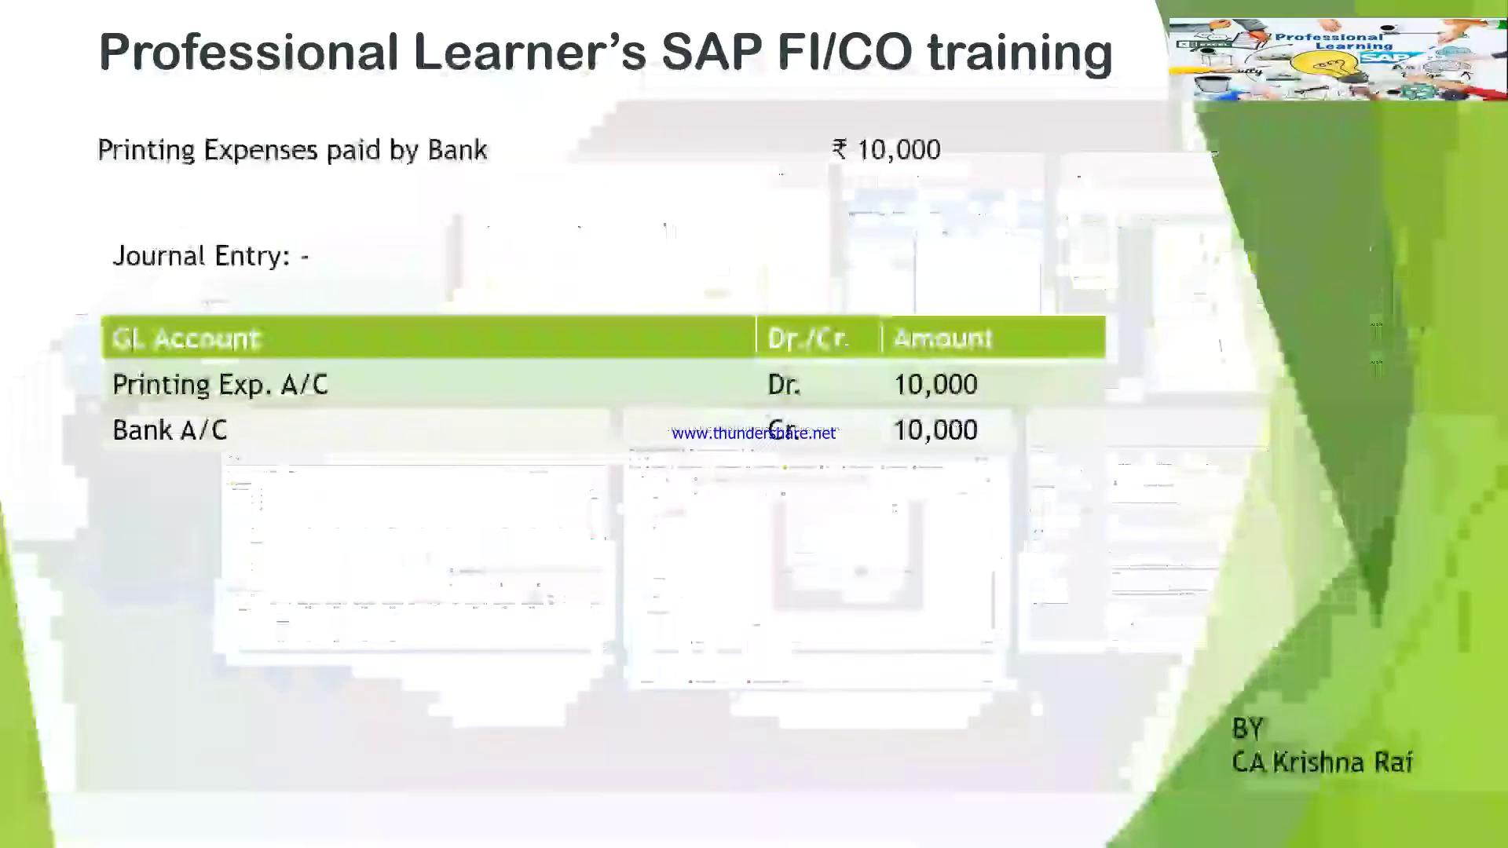
key(alt+Tab)
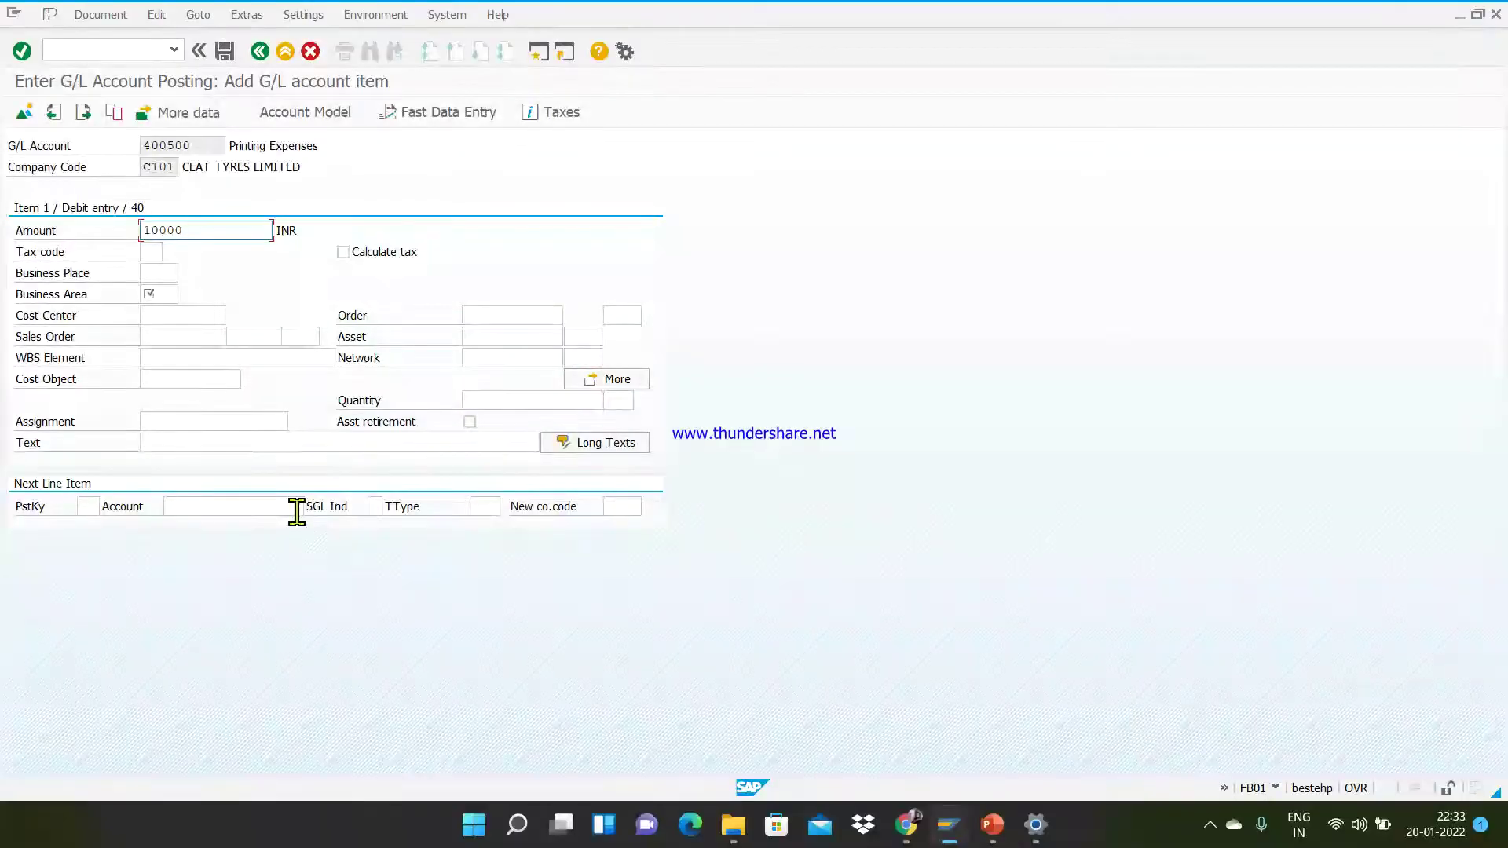
click(165, 289)
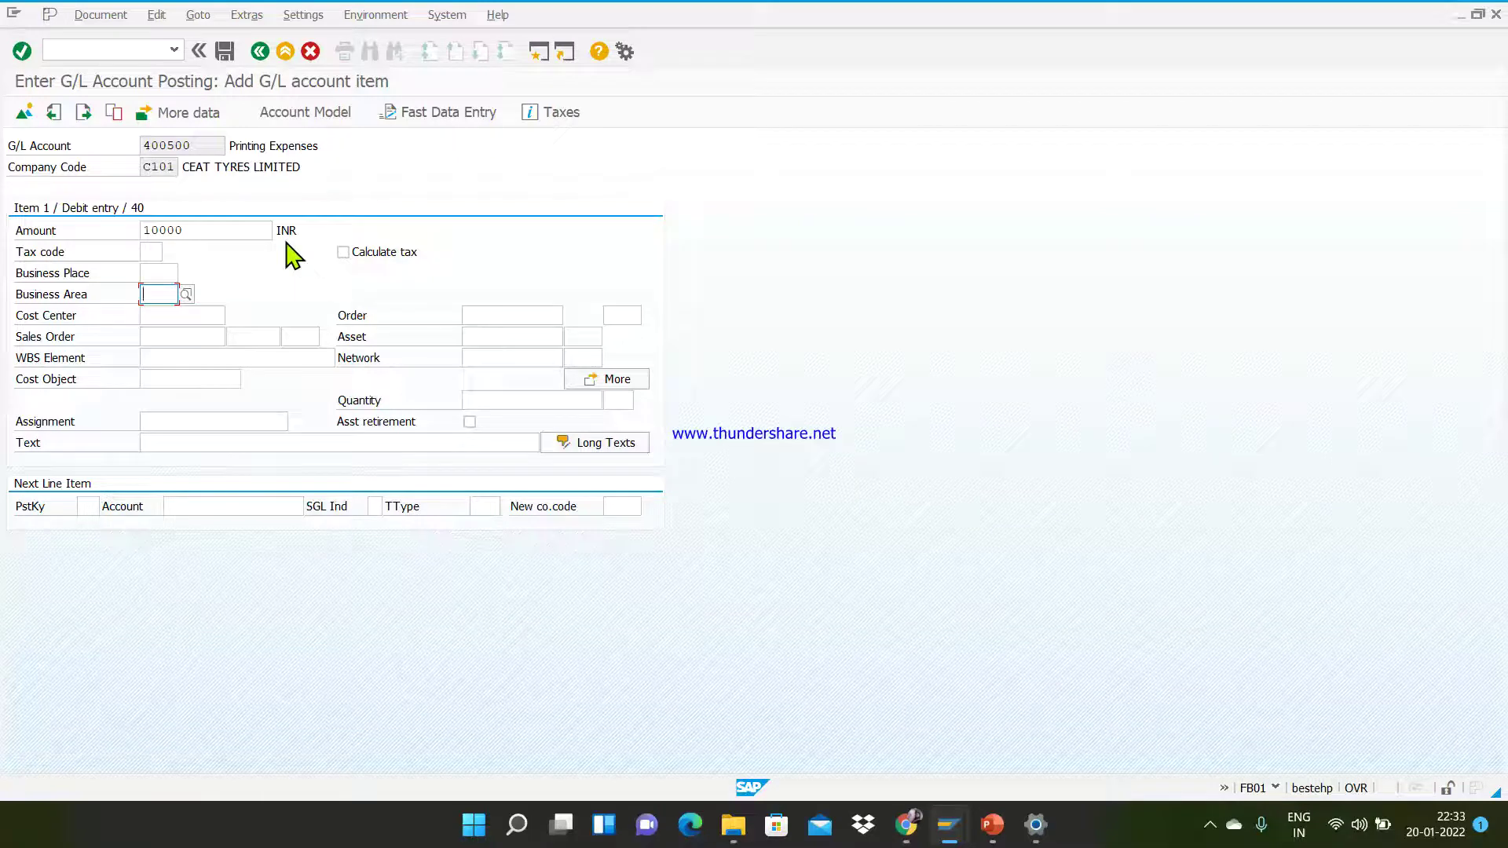
text(VAD)
key(Return)
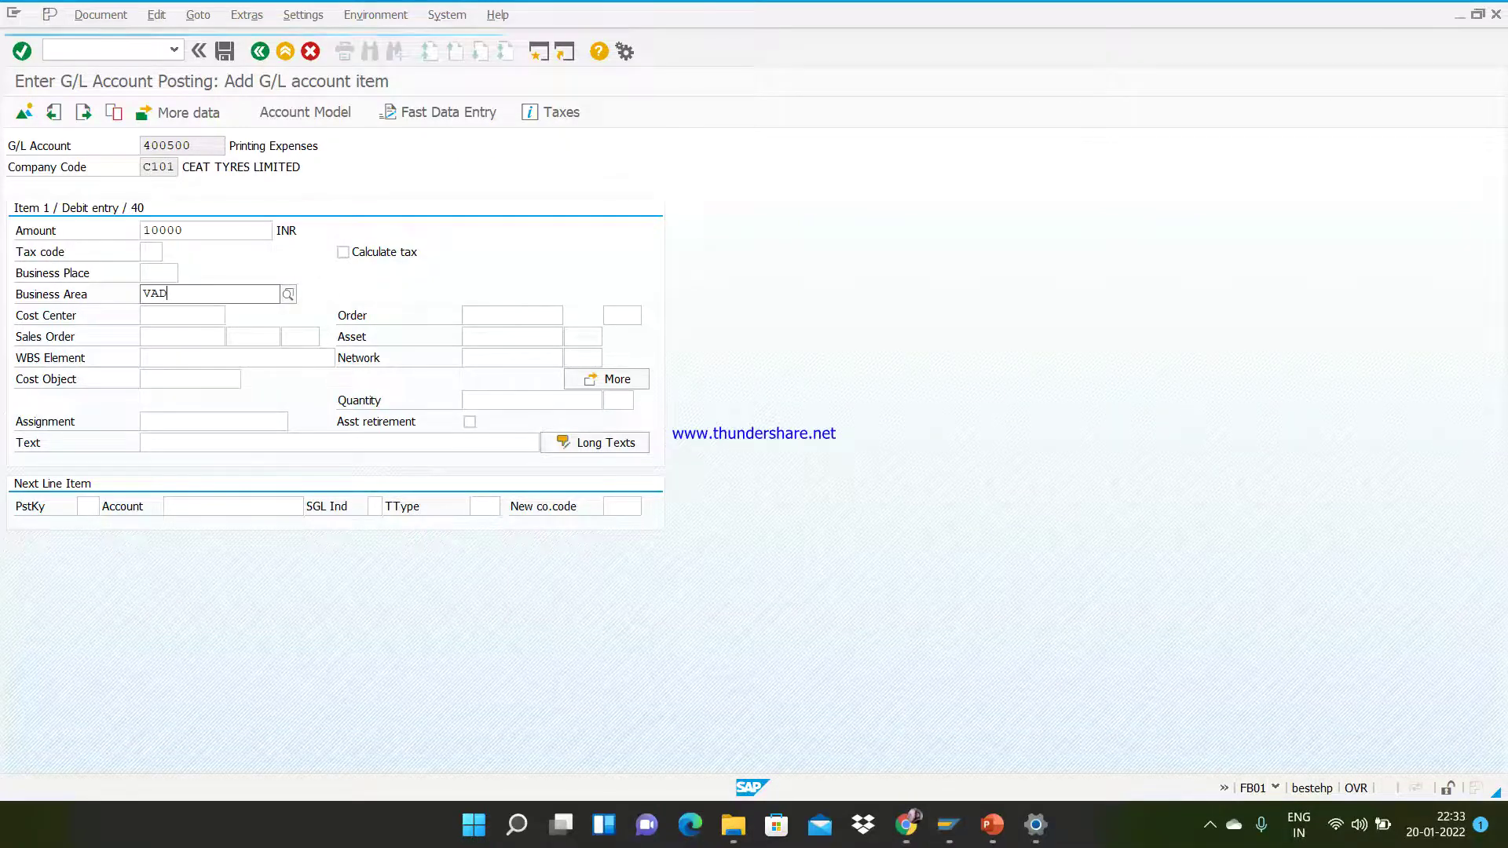
click(186, 328)
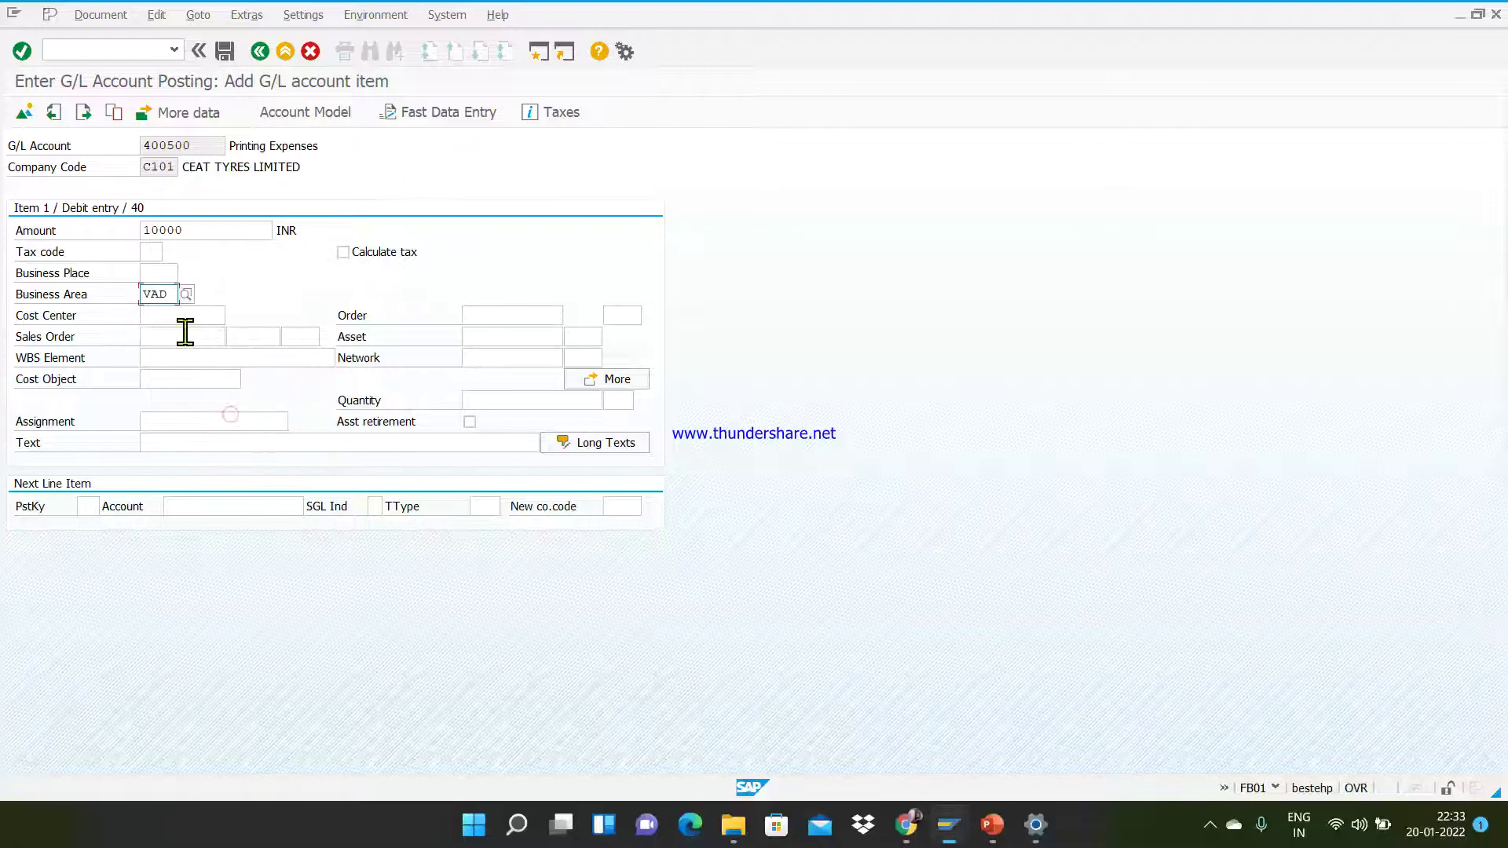
Step: Give the debit line the text 'Printing expenses booked'
click(162, 443)
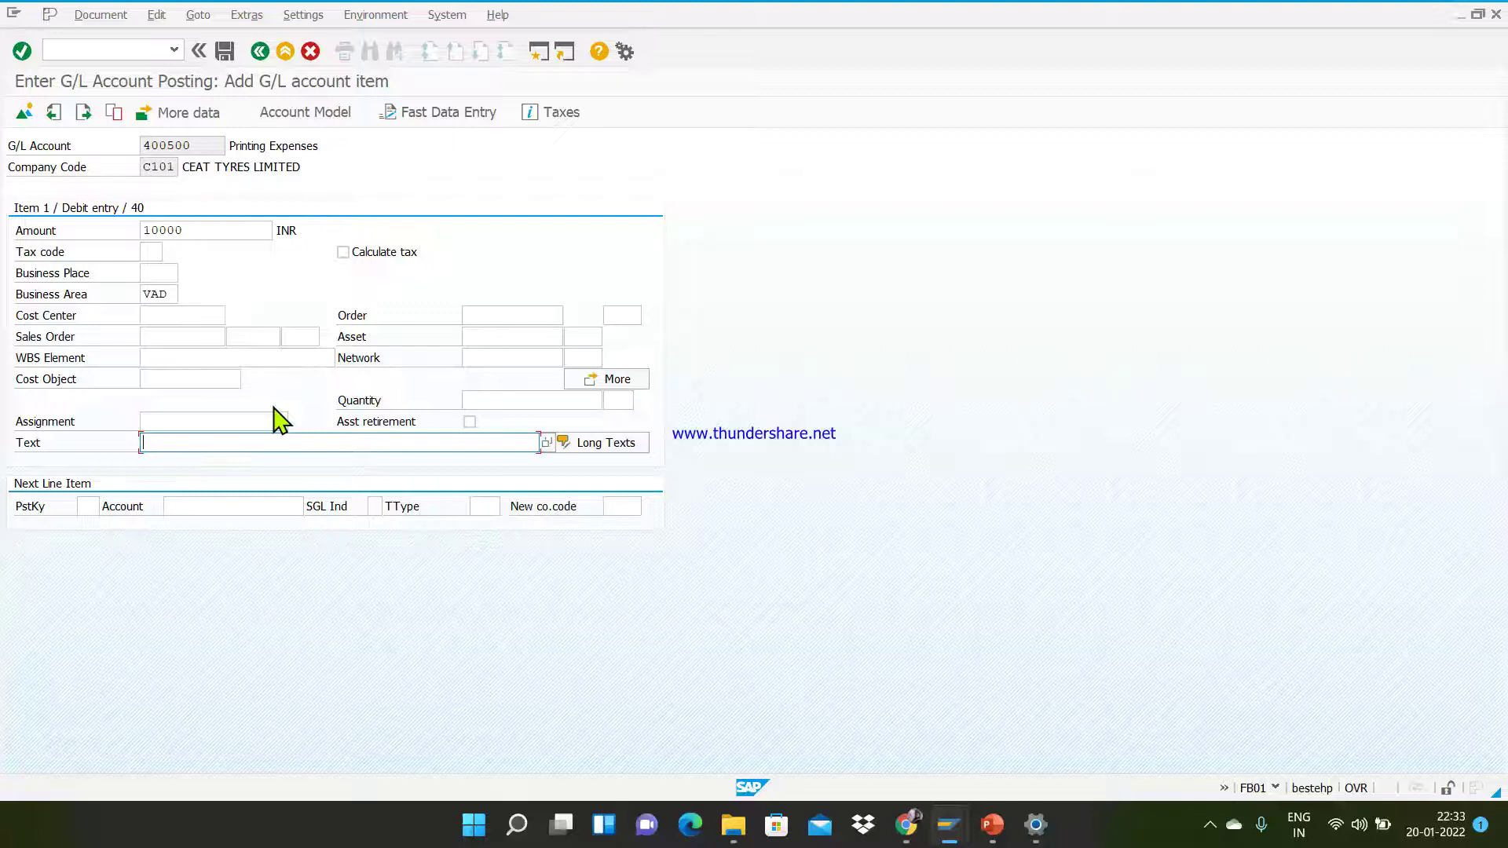
text(Pr)
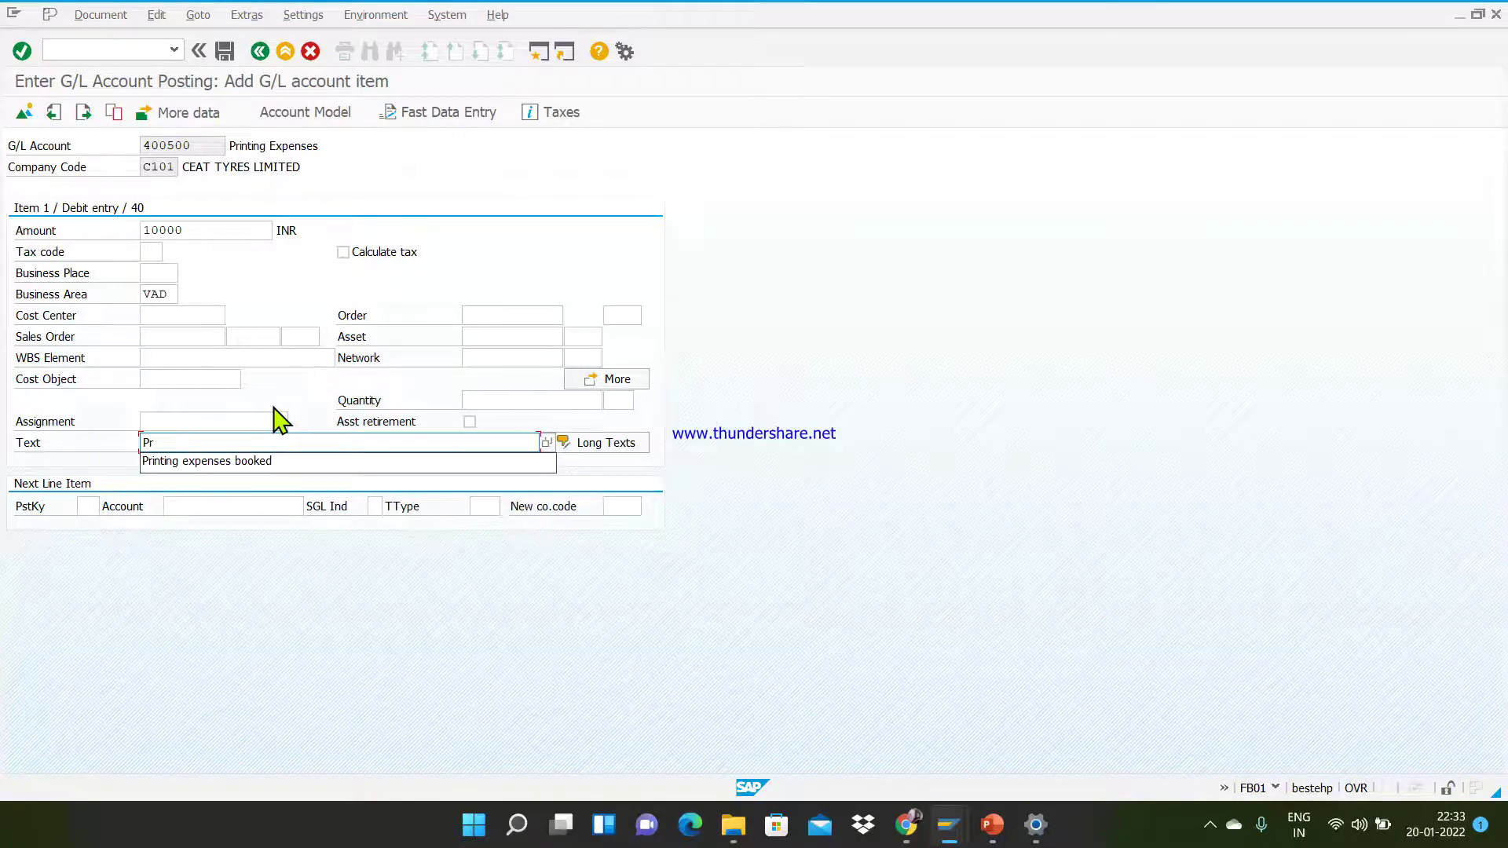
key(Down)
key(Return)
click(87, 507)
key(alt+Tab)
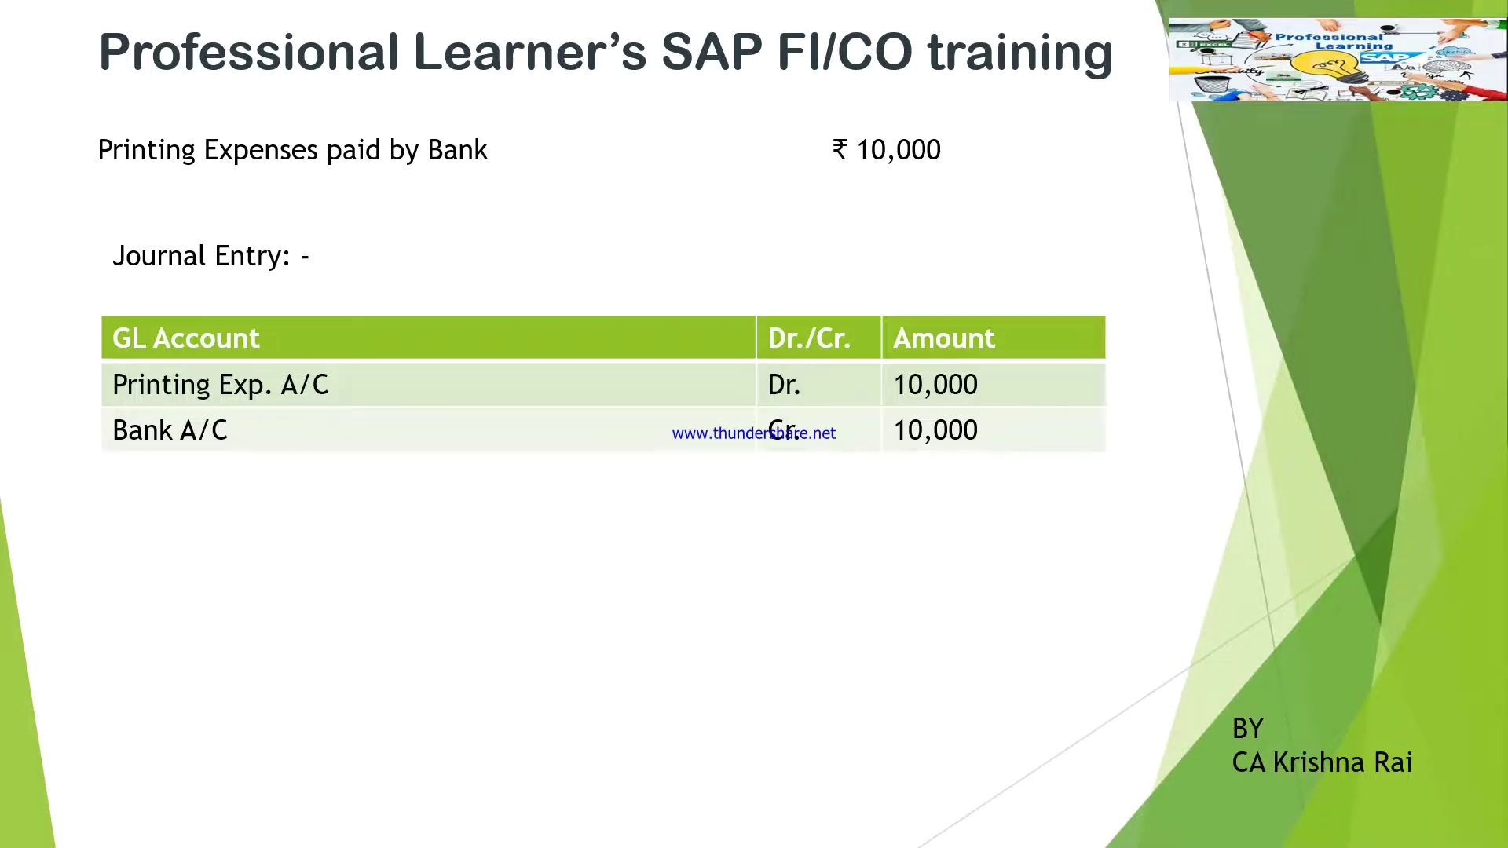
key(alt+Tab)
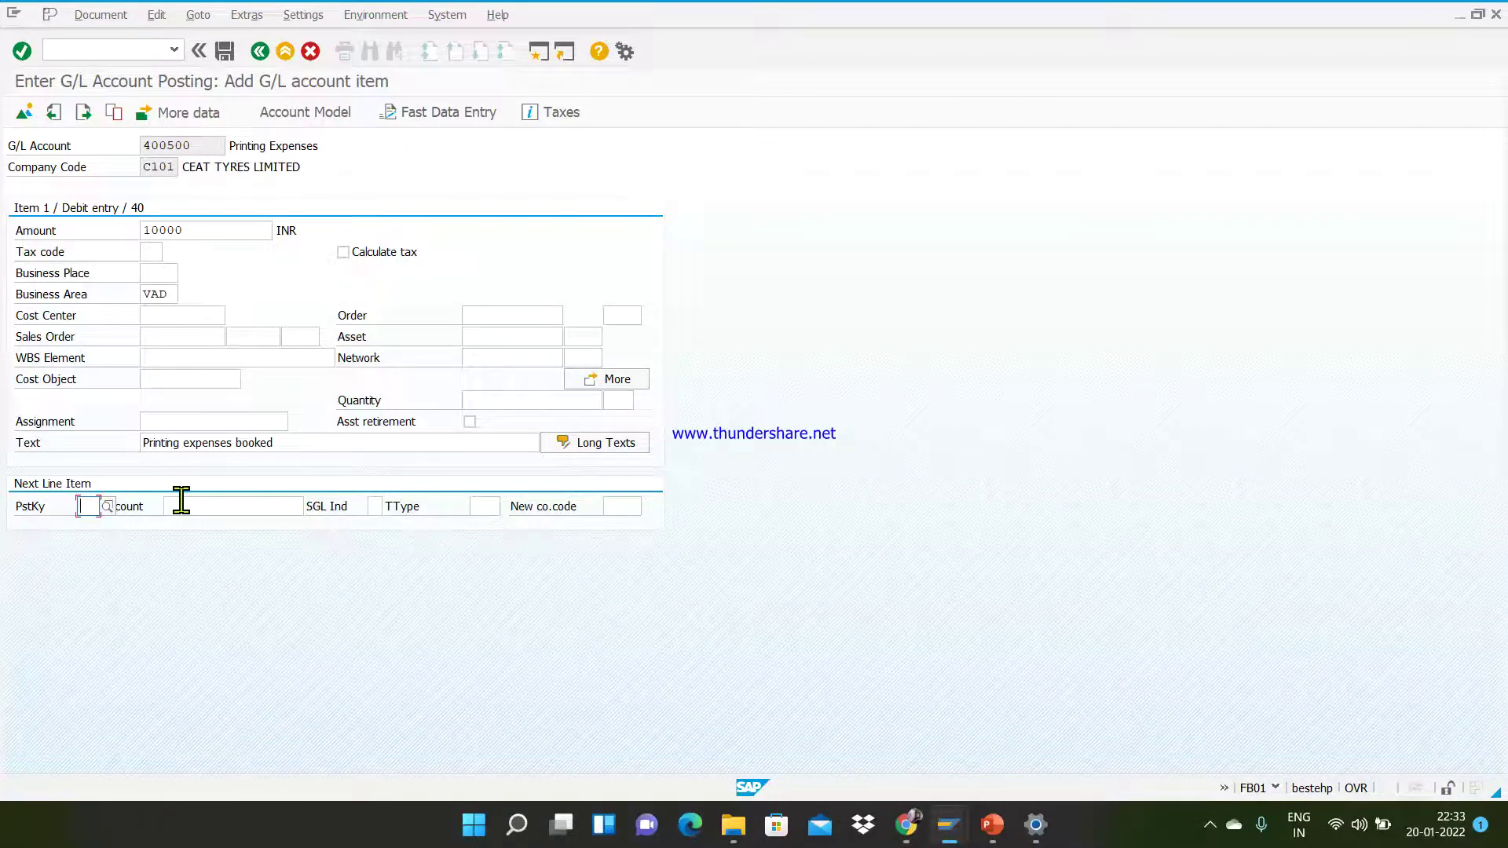
Step: Add a posting key 50 credit line for HDFC Bank Account 200100 via a '*HDFC*' search
text(50)
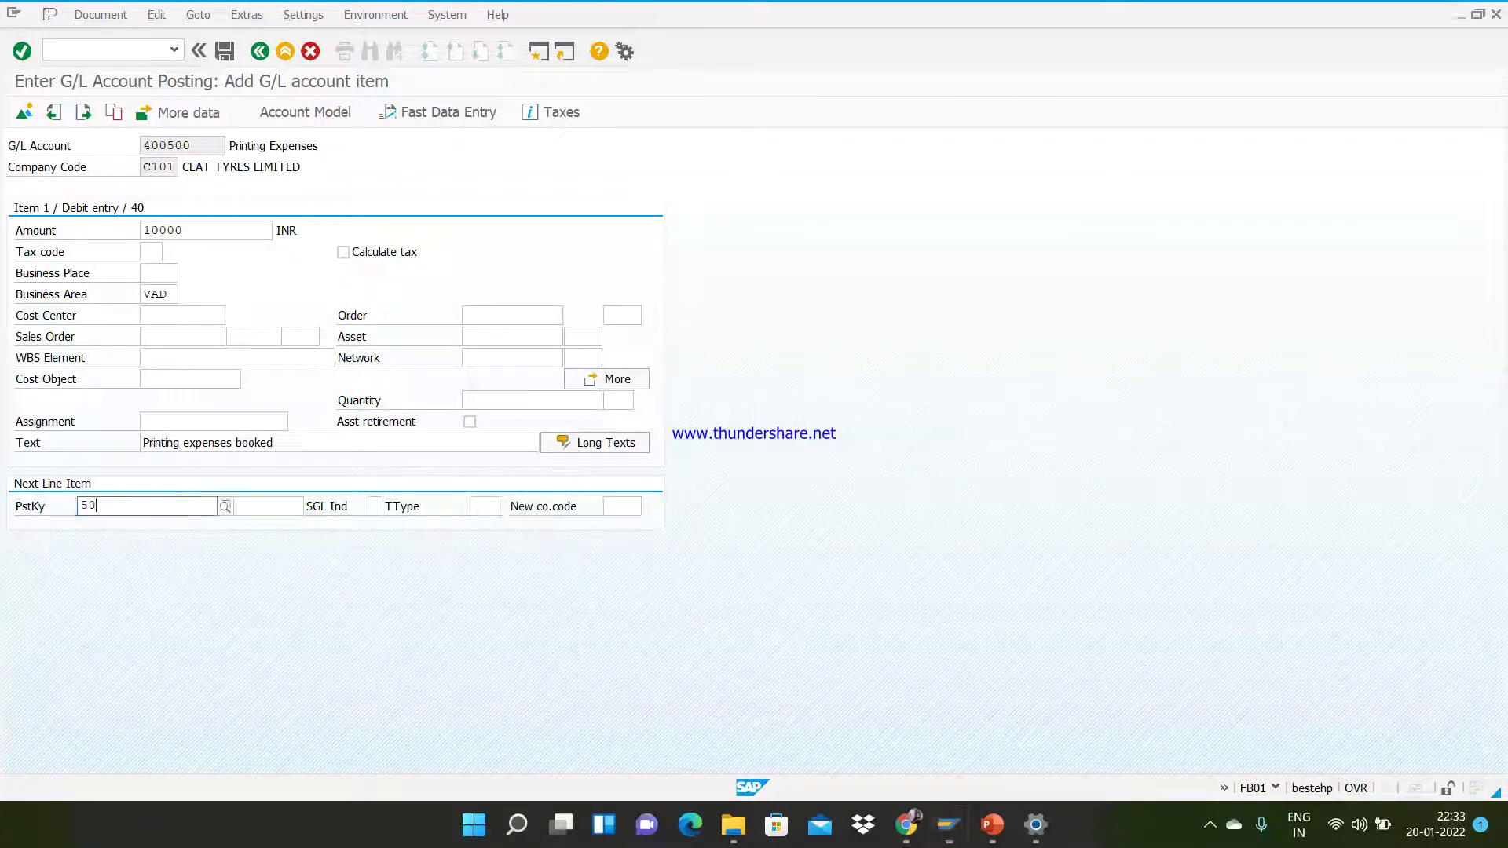
click(168, 544)
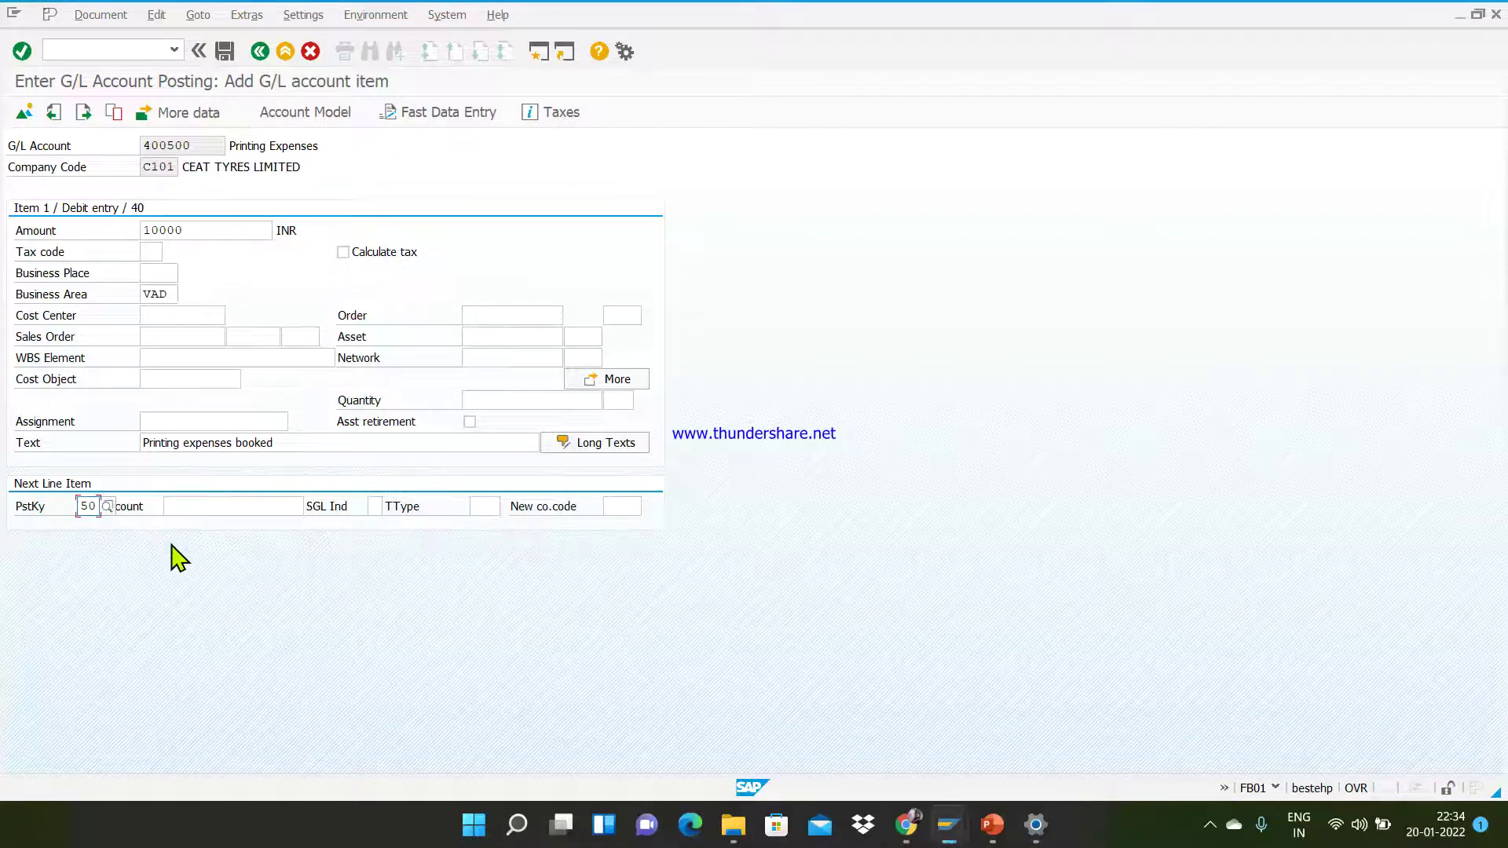
click(210, 506)
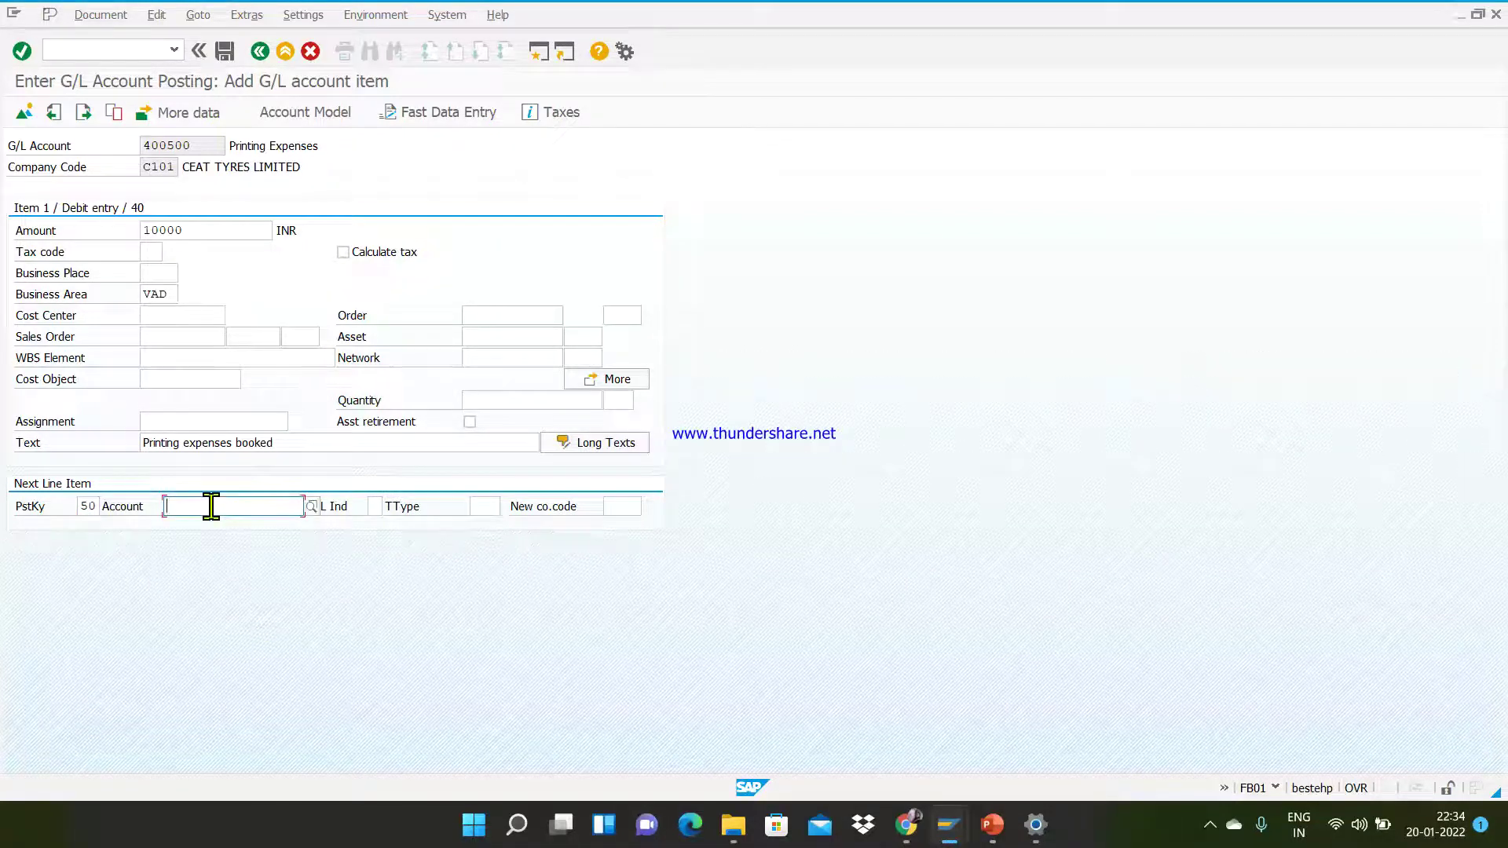
click(312, 507)
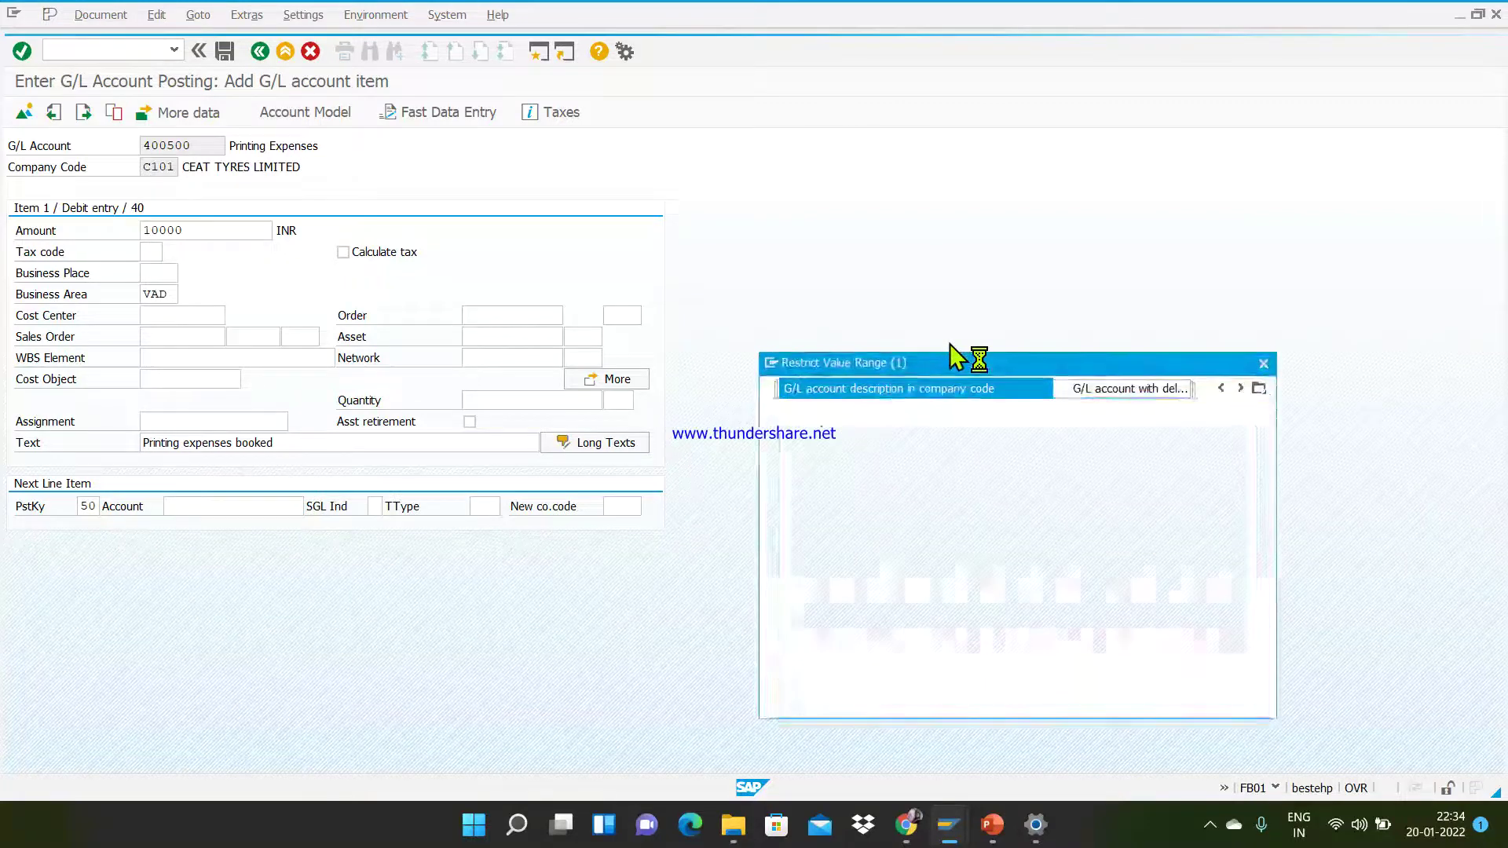
text(*)
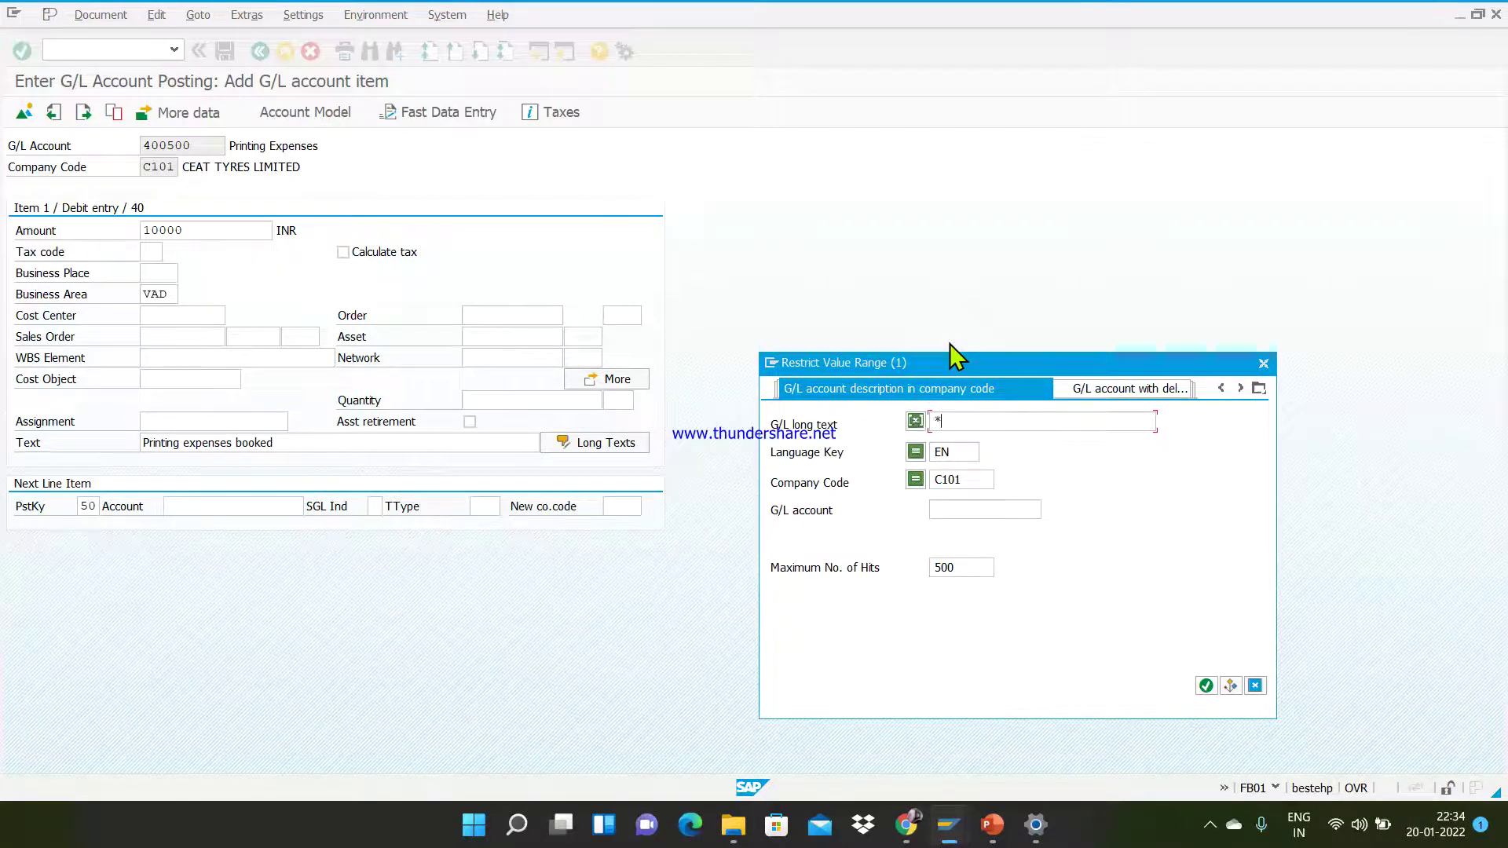
text(HDFC*)
click(1206, 685)
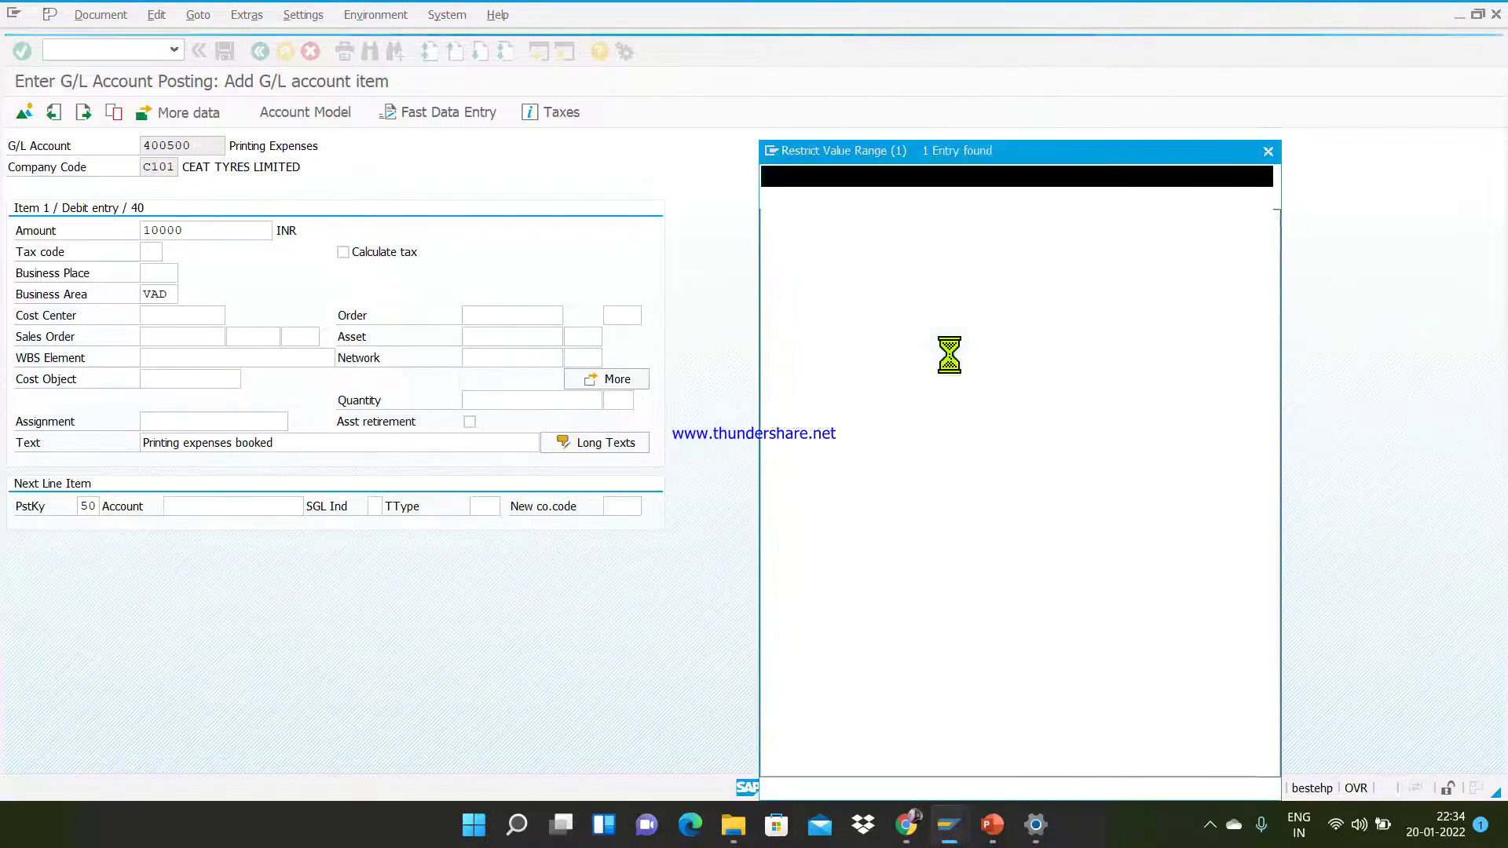
double_click(854, 271)
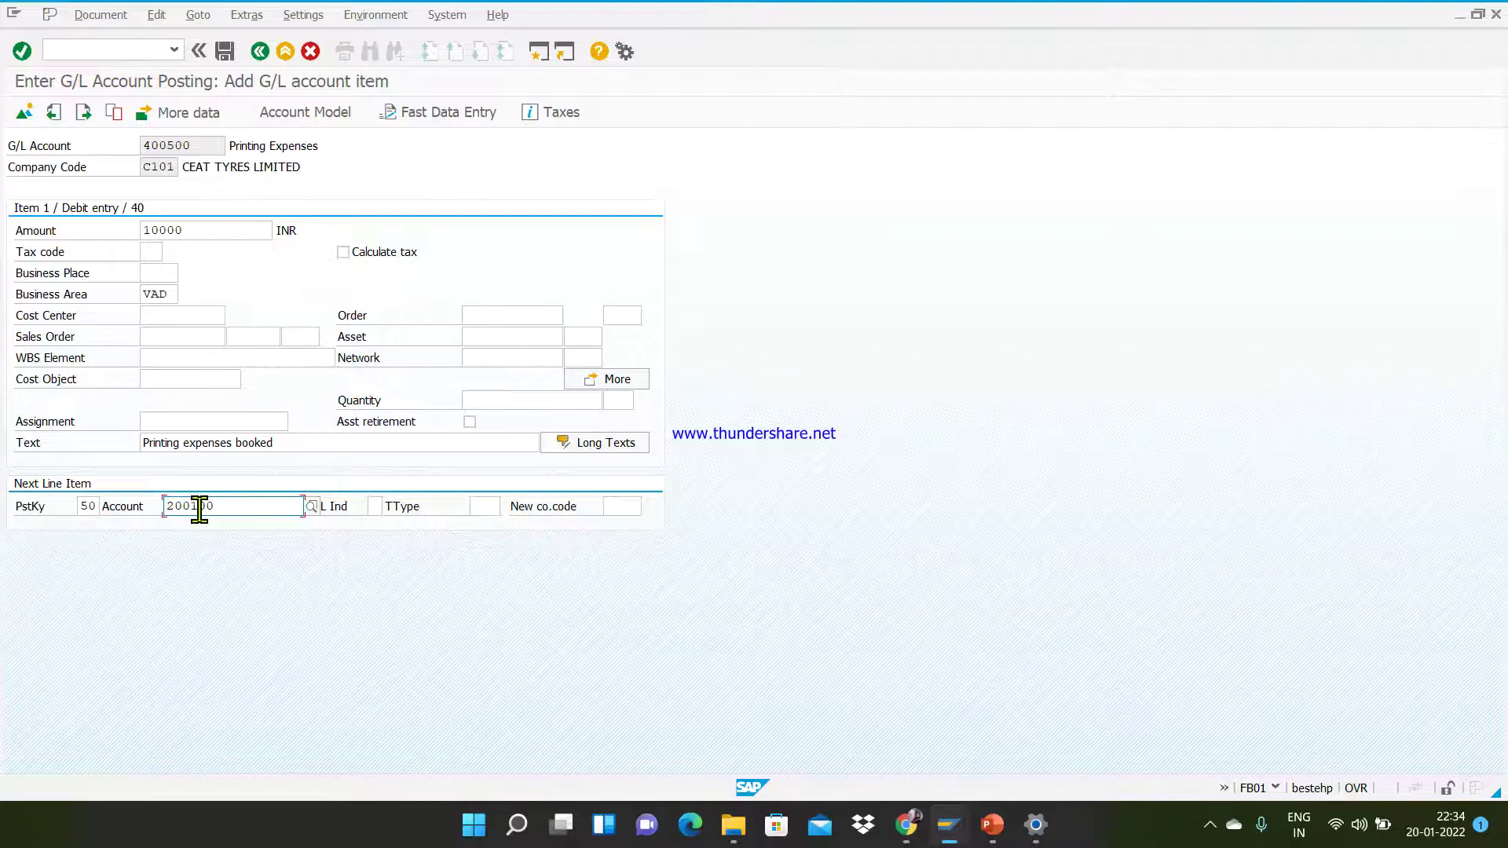
key(Return)
text(10)
key(Down)
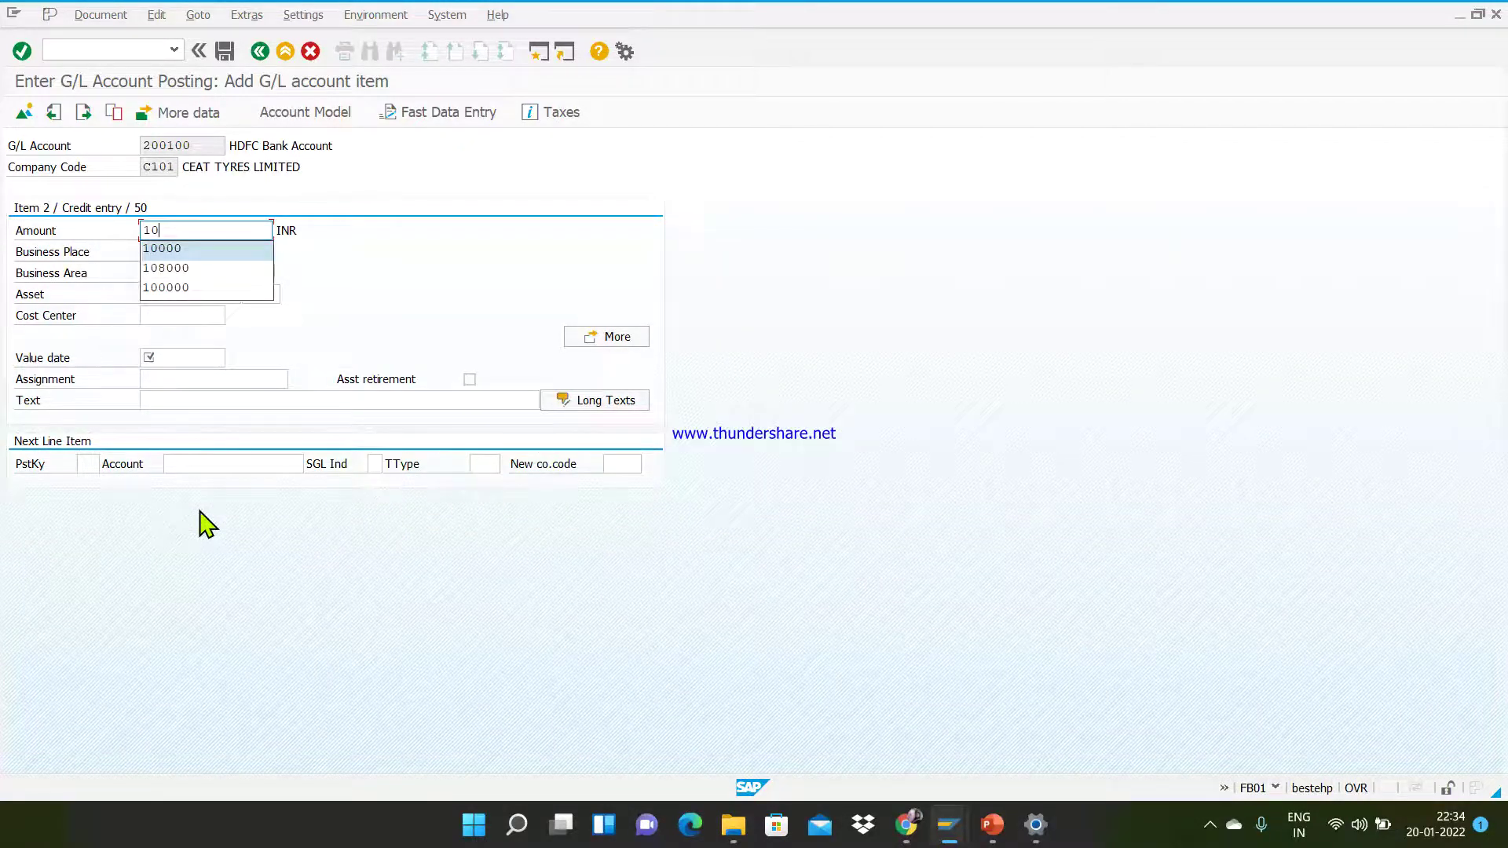
Step: Set the credit amount to * (balancing 10,000.000) and business area VAD
key(BackSpace)
key(BackSpace)
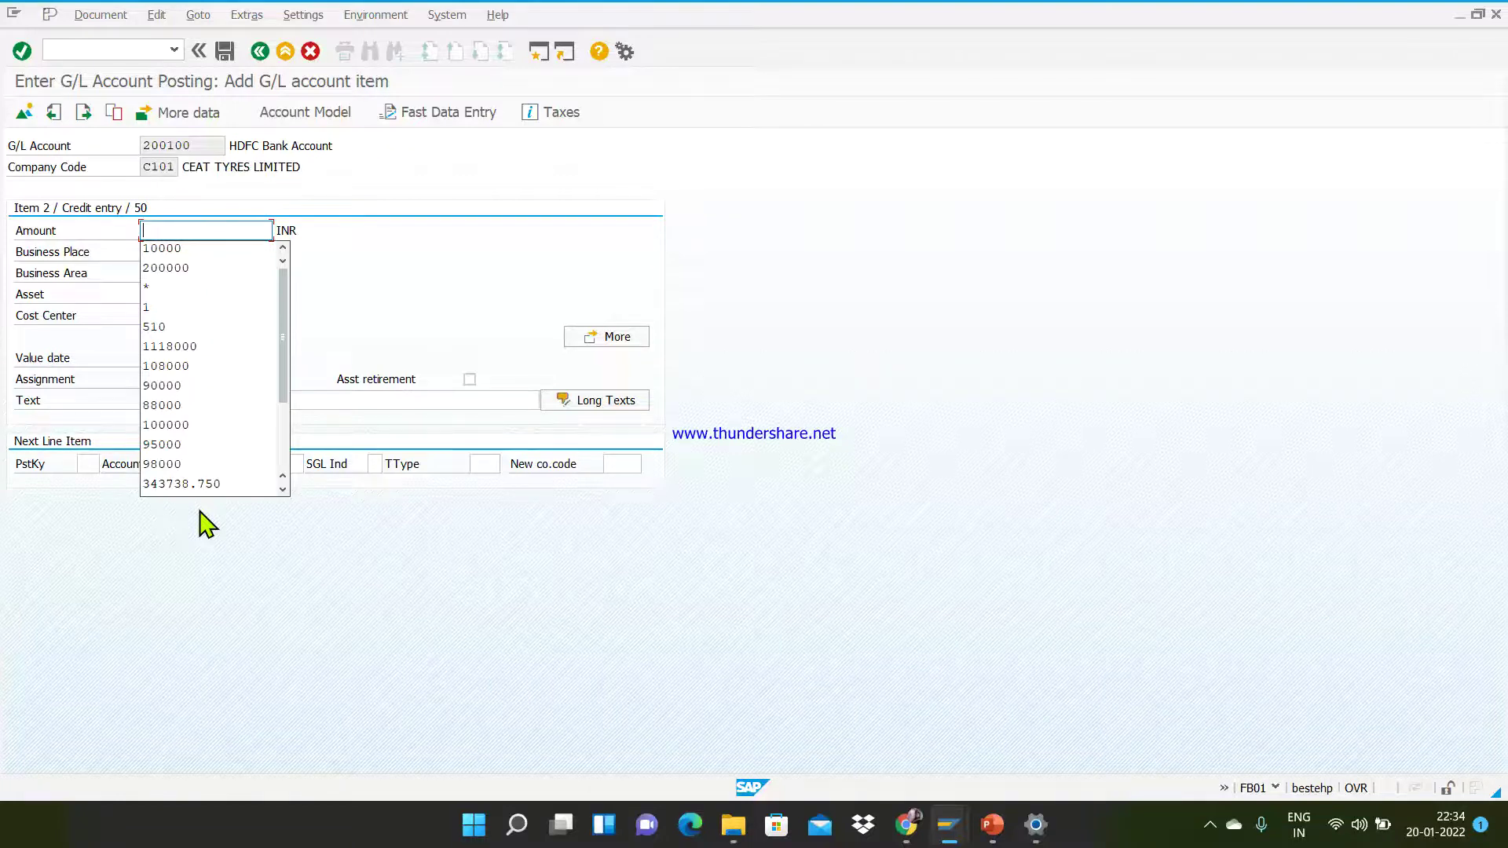
text(*)
click(165, 272)
text(VAD)
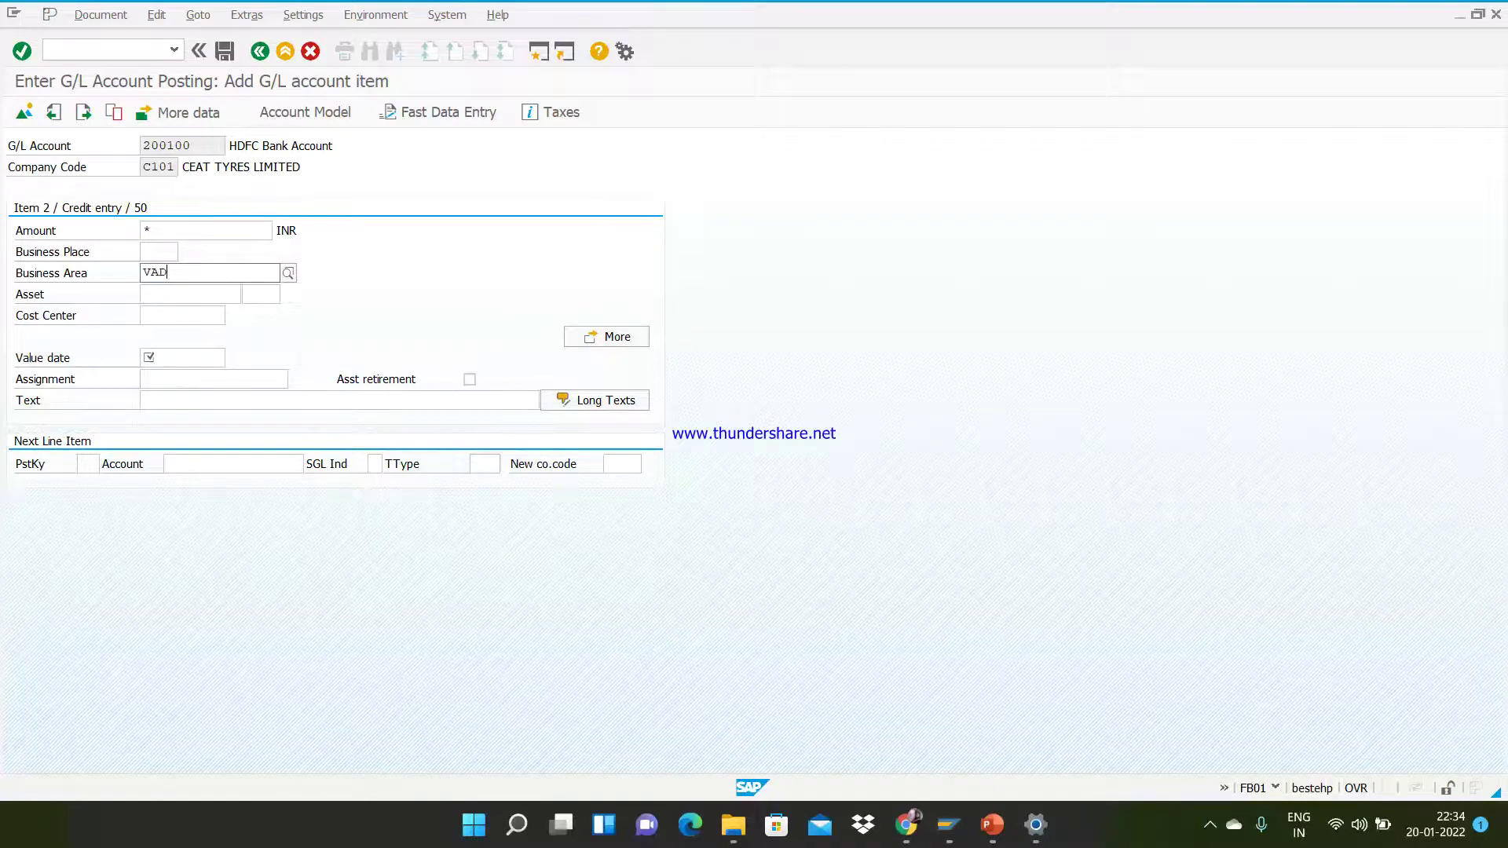
click(220, 325)
Step: Set value date 30.11.2021 and text 'Printing expenses booked' on the credit line
click(173, 359)
text(30.11.2021)
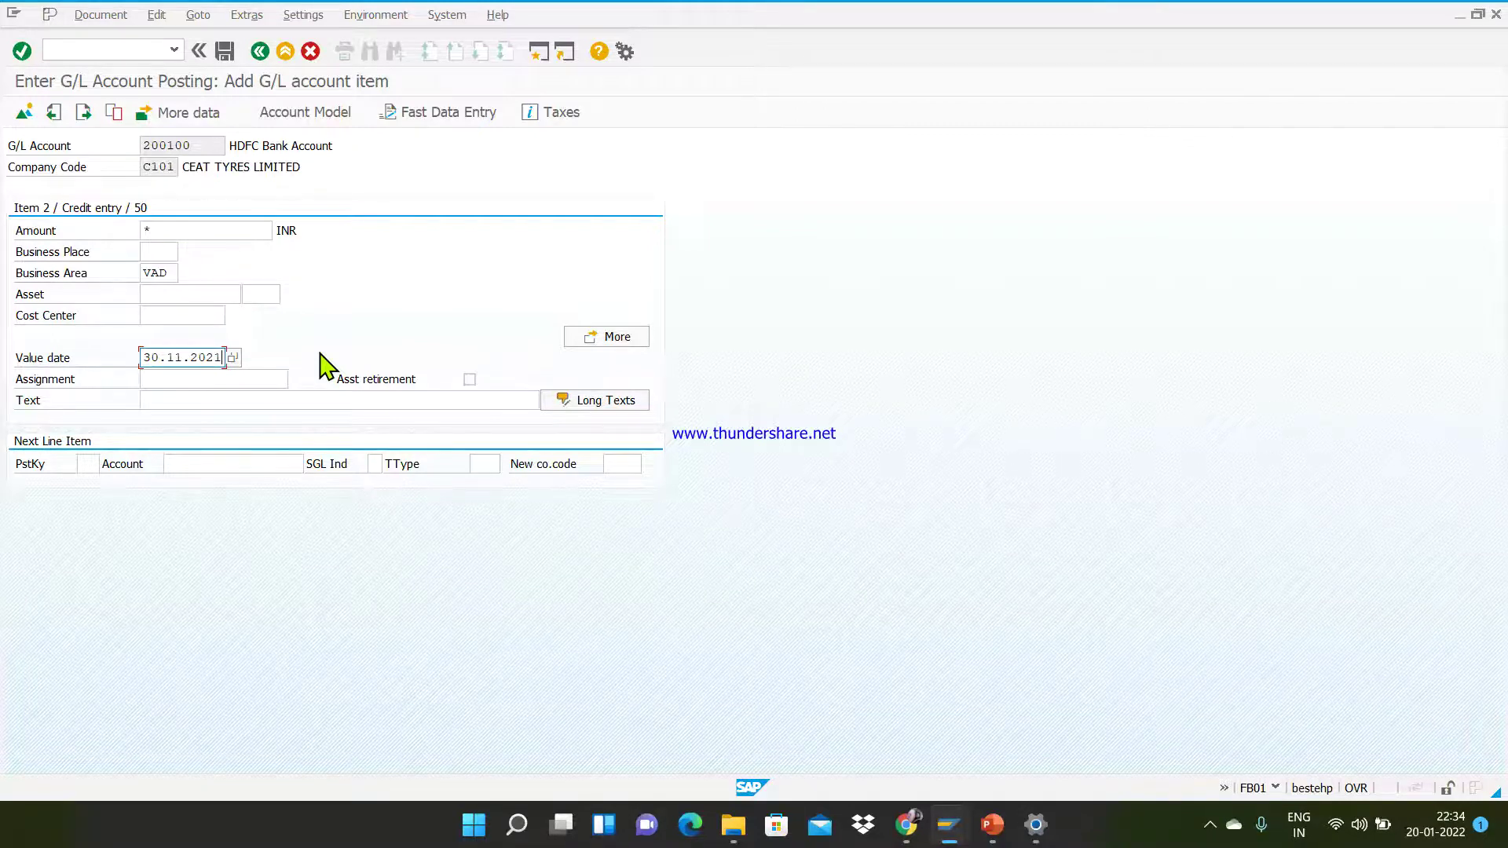
click(184, 400)
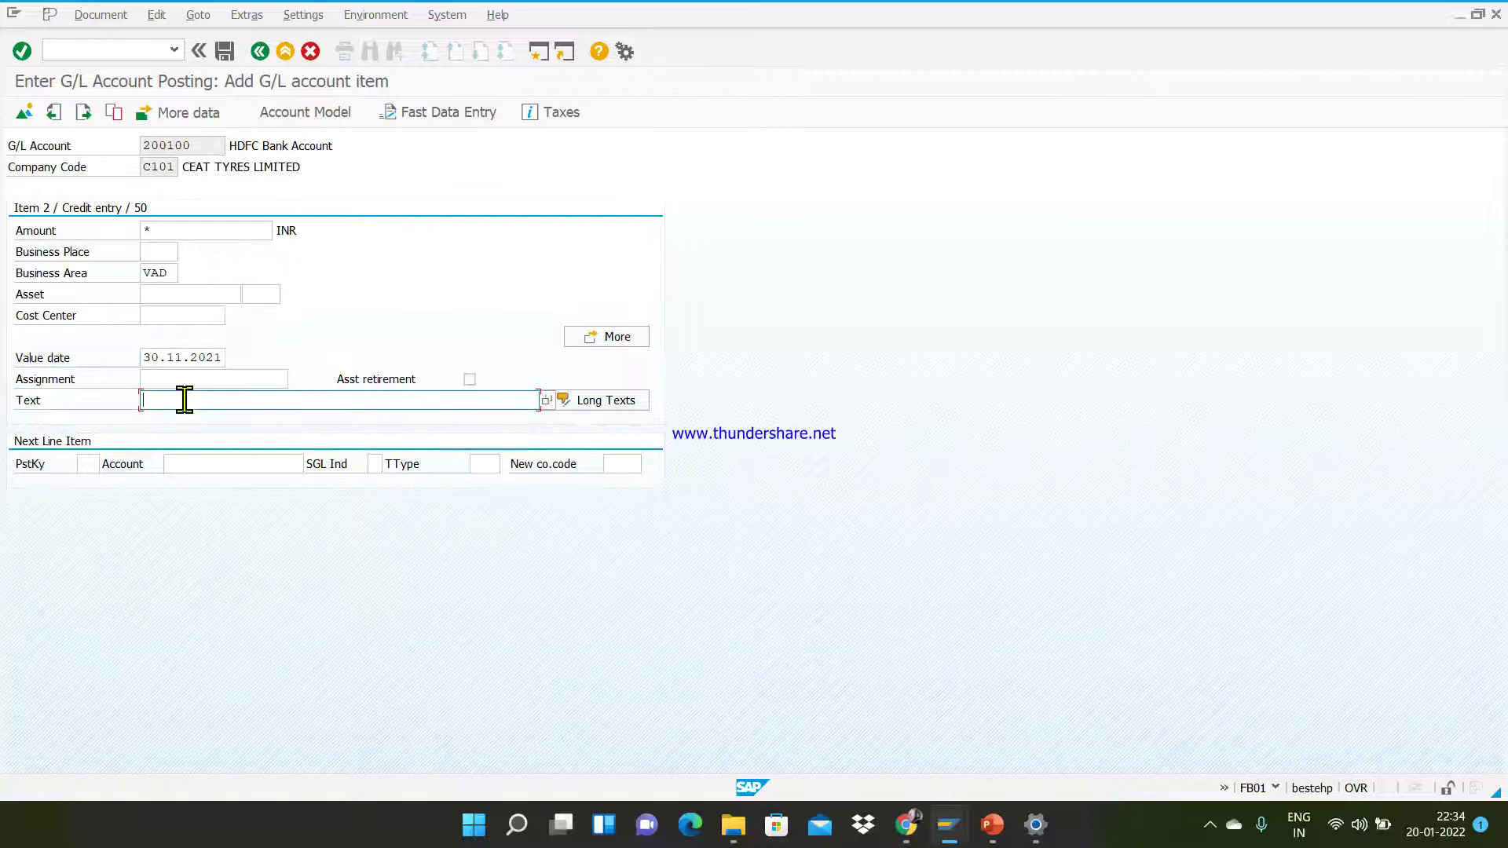
text(pr)
key(Down)
key(Return)
key(Return)
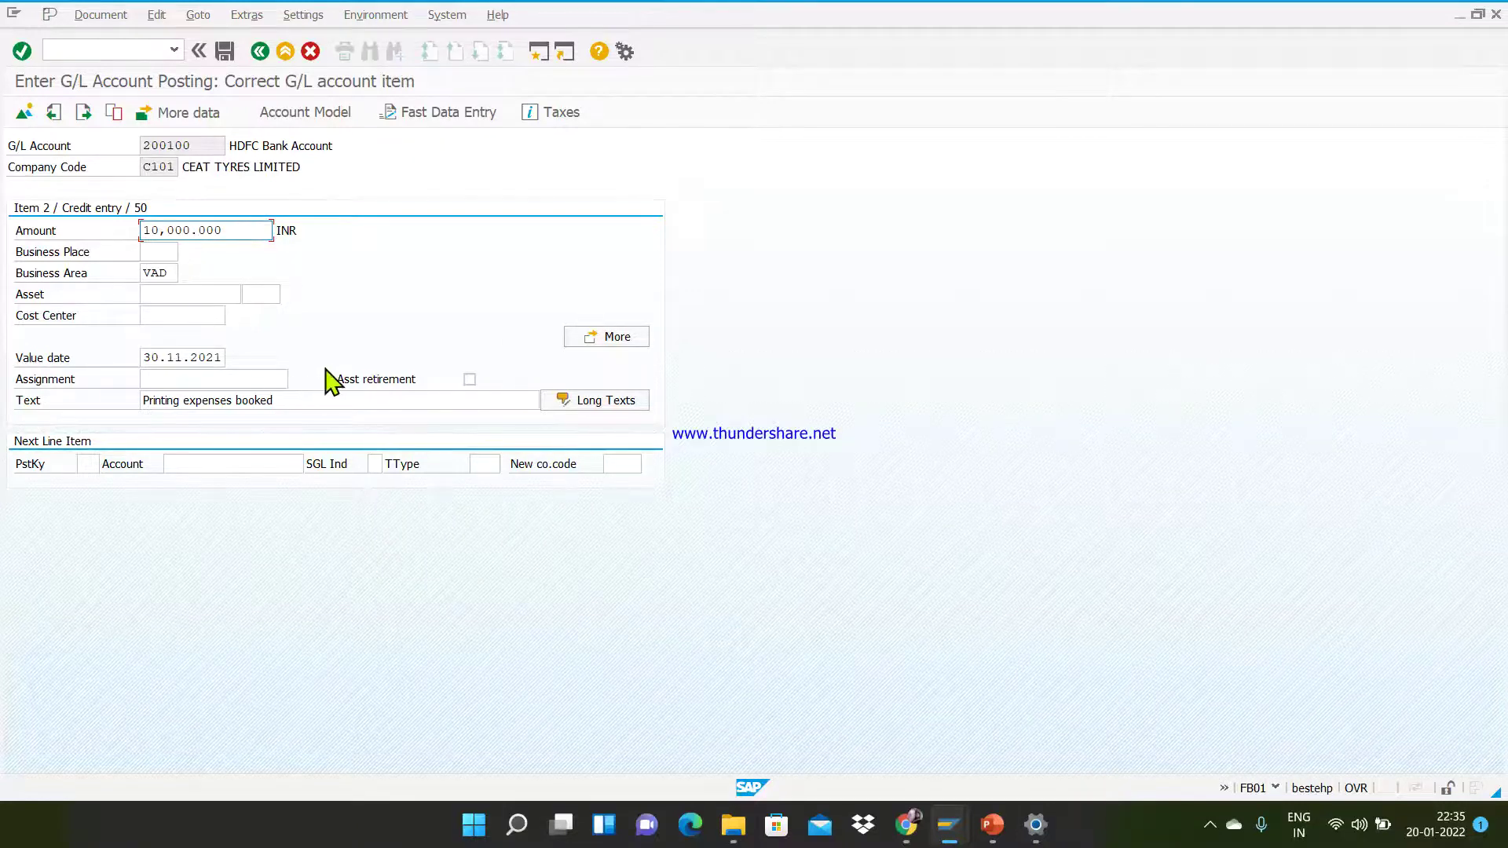
key(alt+Tab)
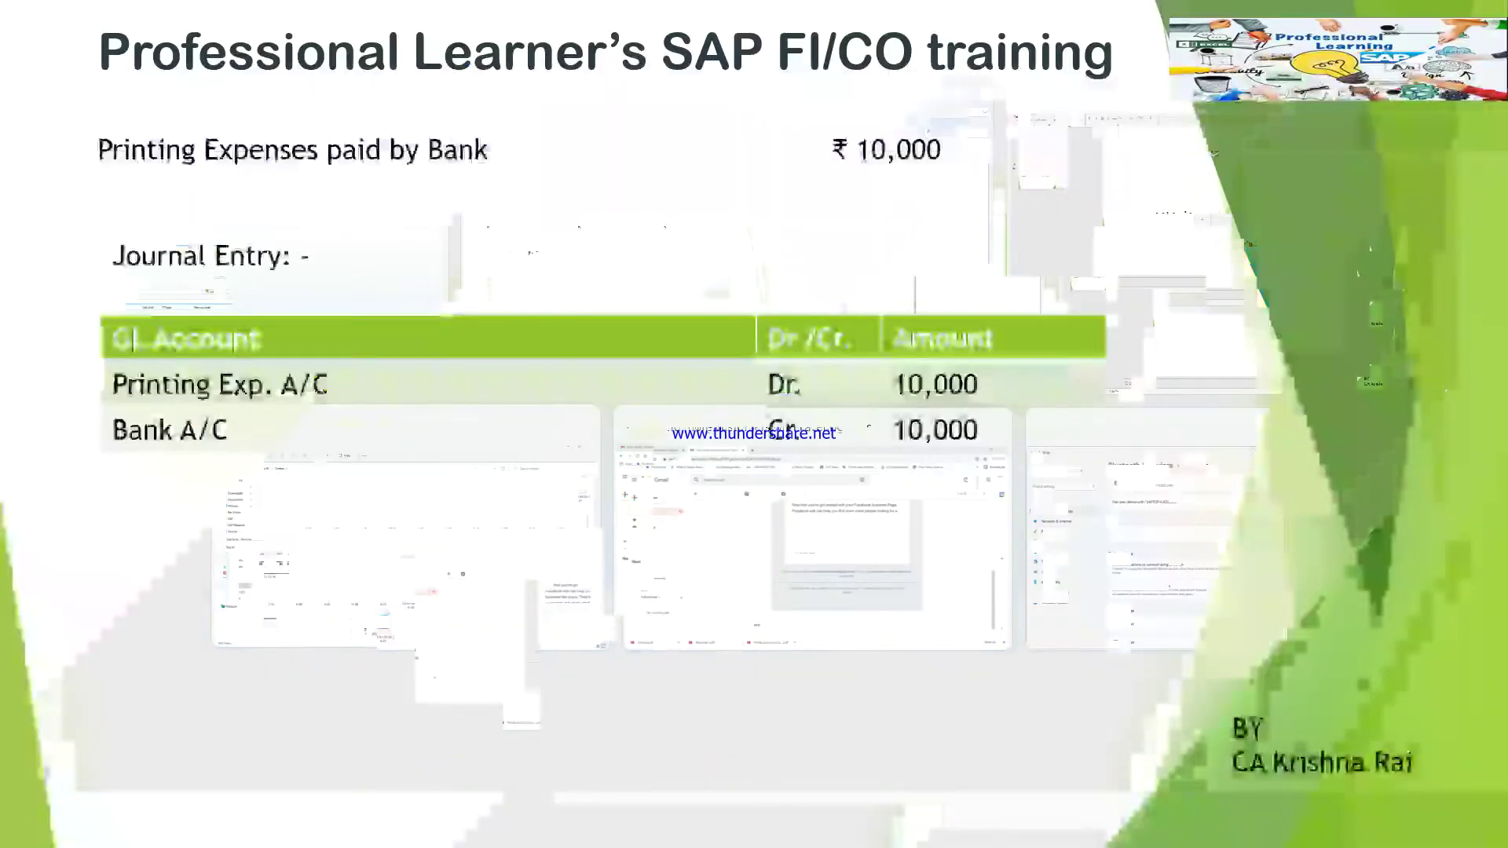
key(alt+Tab)
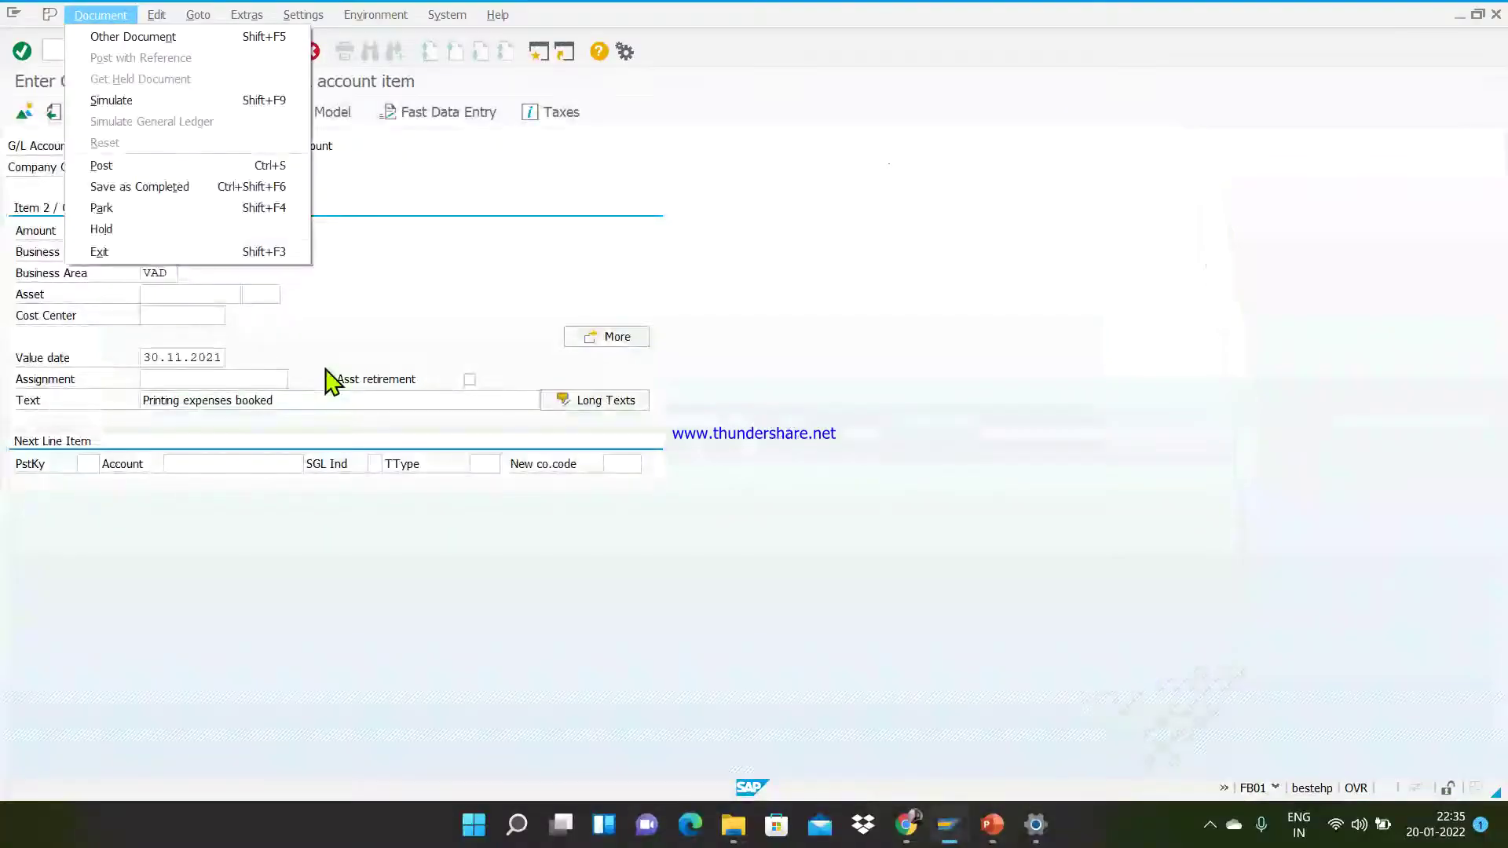
click(514, 303)
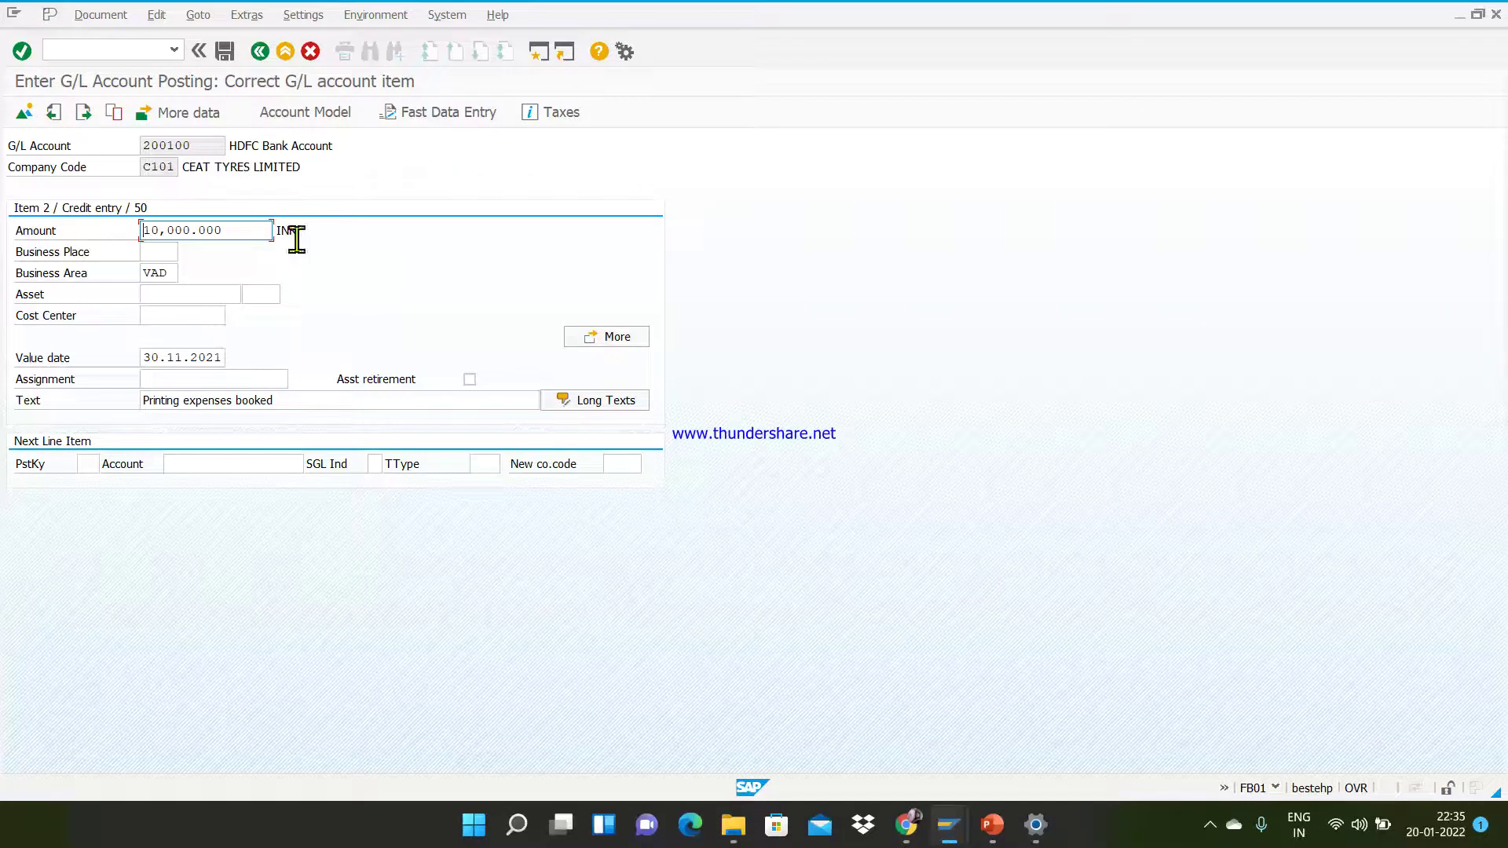
Step: Review both line items, post the document and show the document 210000003 confirmation
click(24, 112)
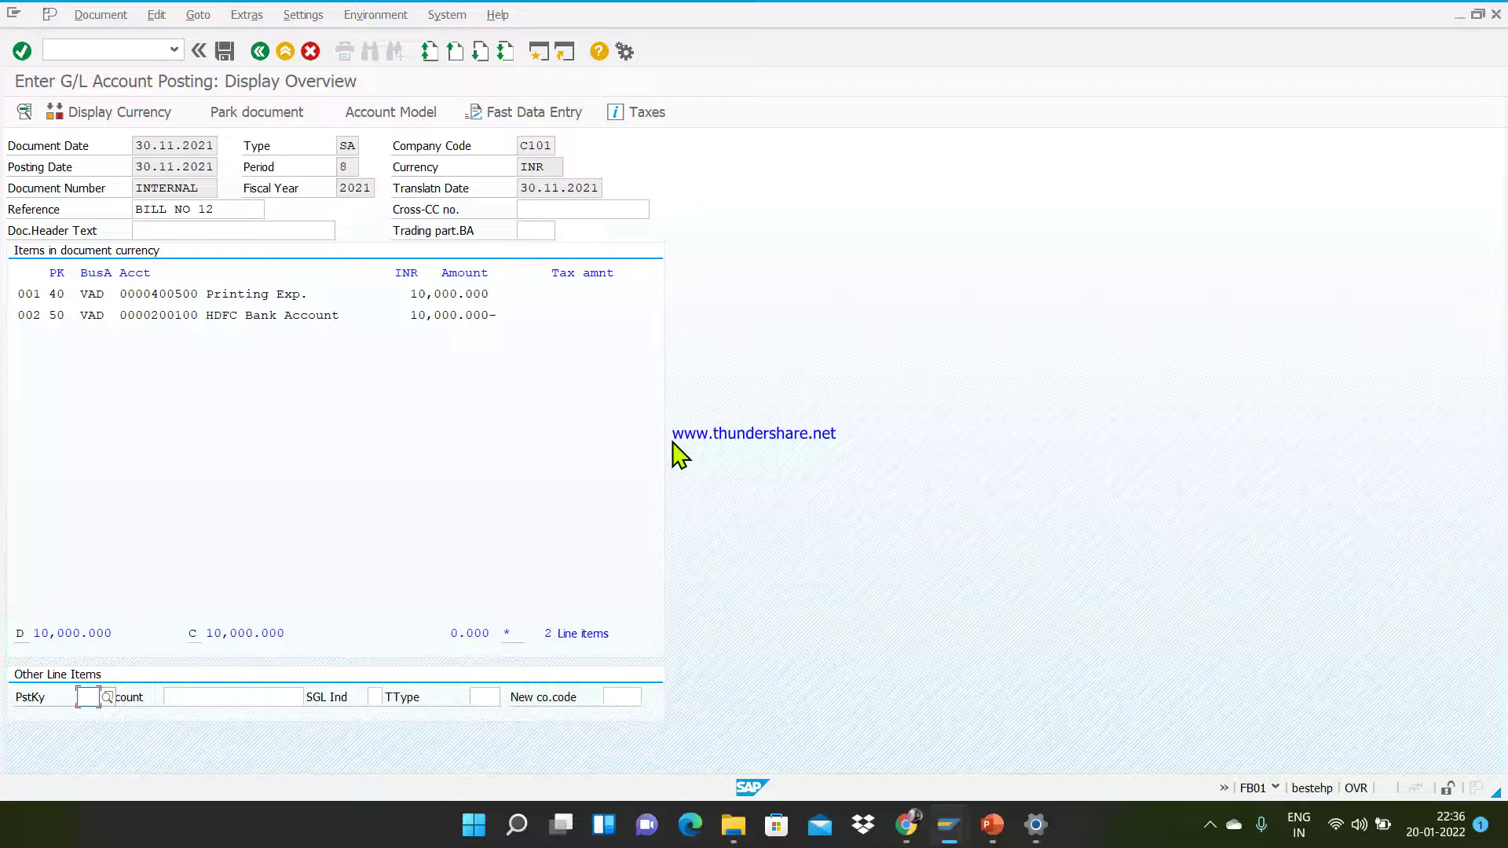
click(226, 53)
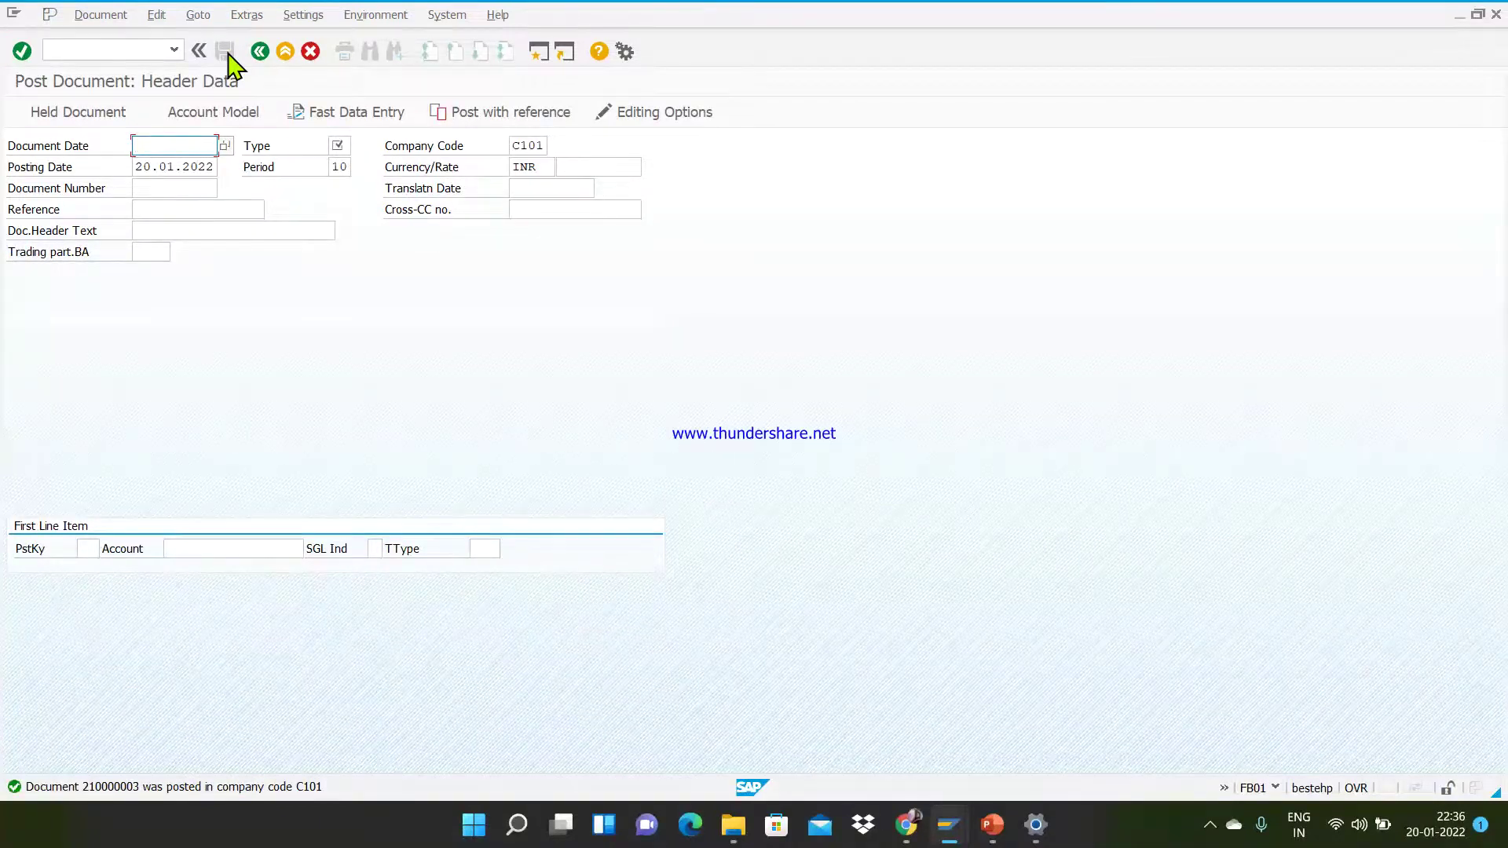
double_click(117, 784)
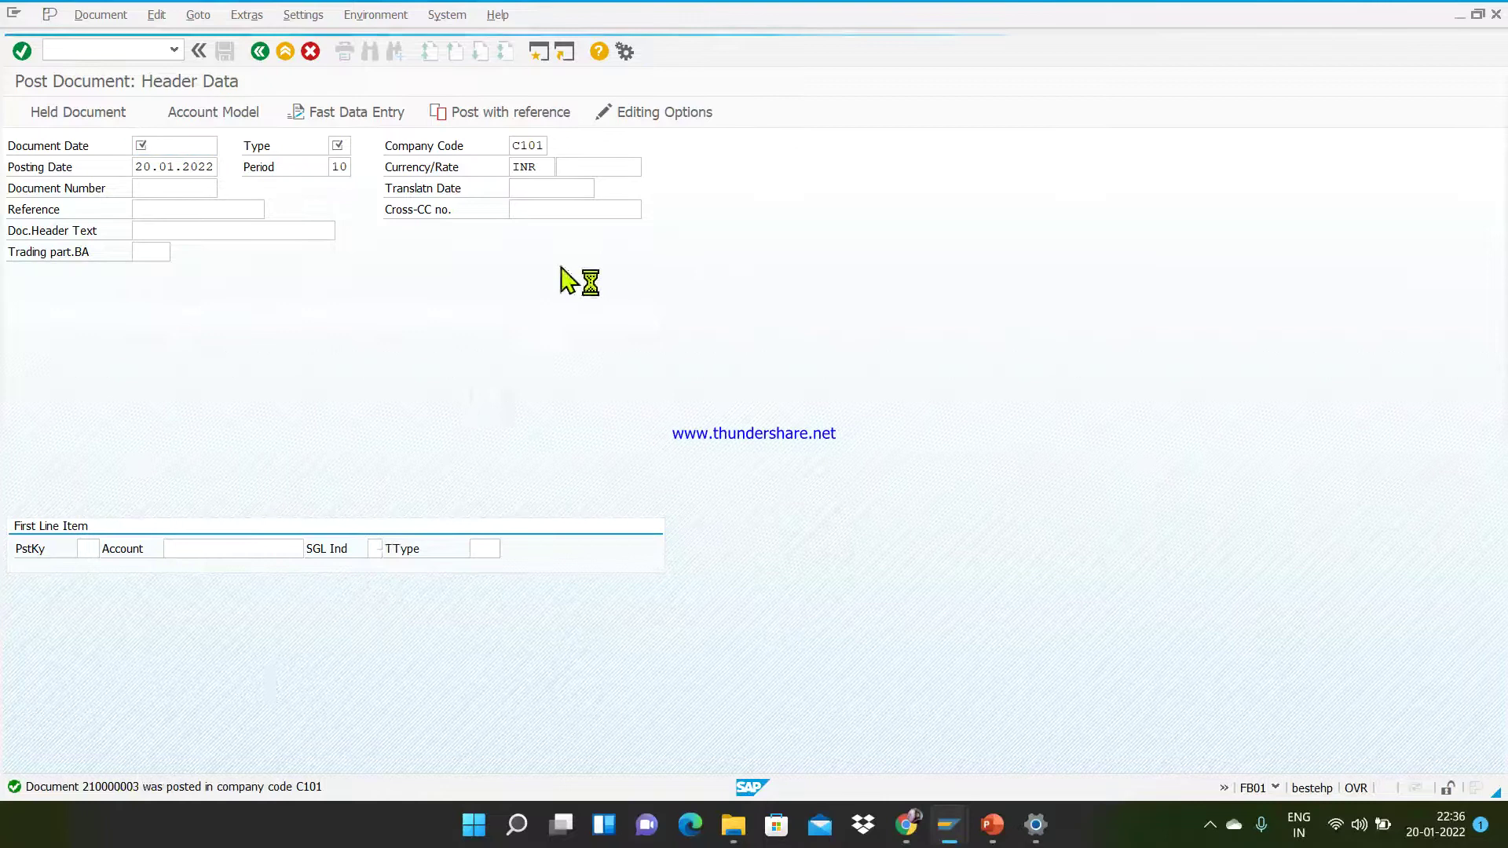